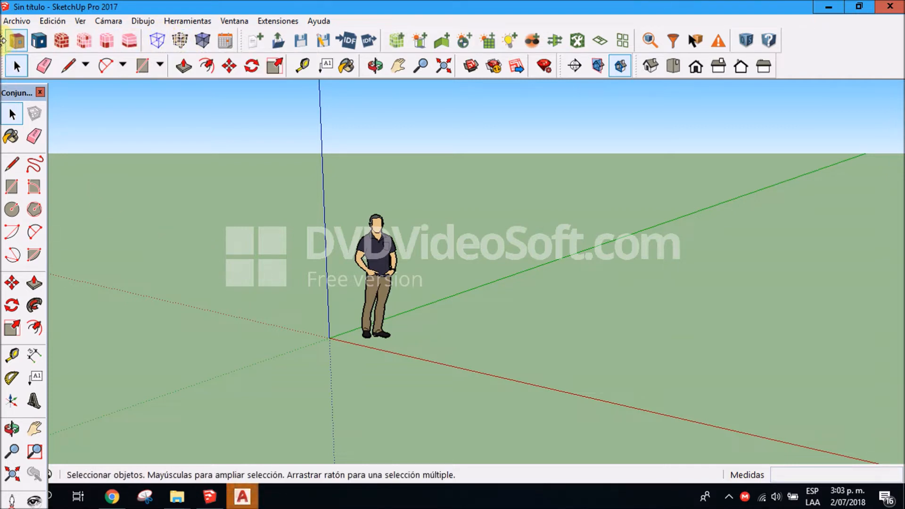
# Float the OpenStudio Rendering and OpenStudio Tools toolbars over the model and dock both back in their original places.
pyautogui.moveTo(3, 41); pyautogui.dragTo(238, 141)
pyautogui.moveTo(239, 40); pyautogui.dragTo(411, 227)
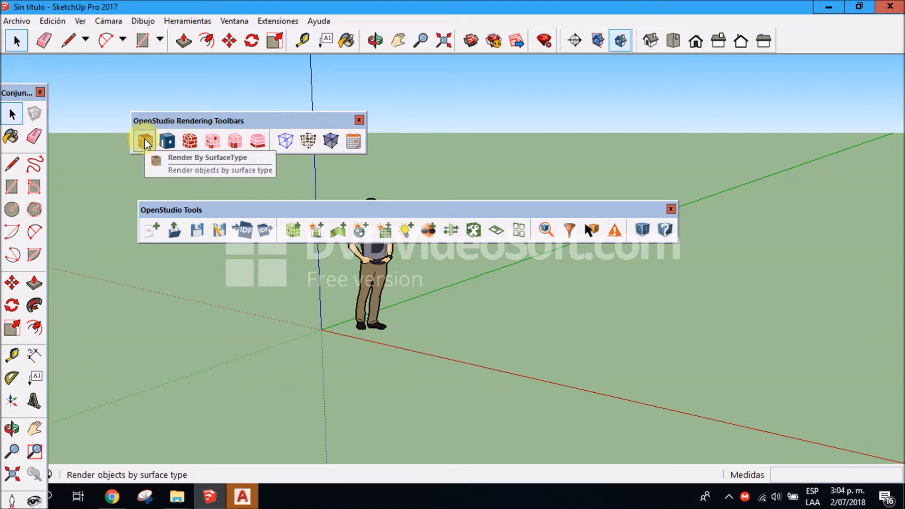
pyautogui.moveTo(144, 122); pyautogui.dragTo(7, 21)
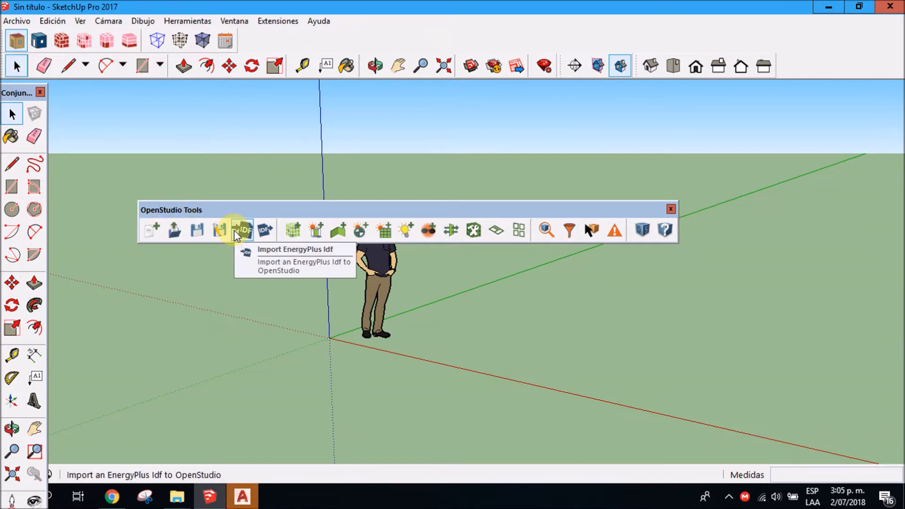
pyautogui.click(8, 22)
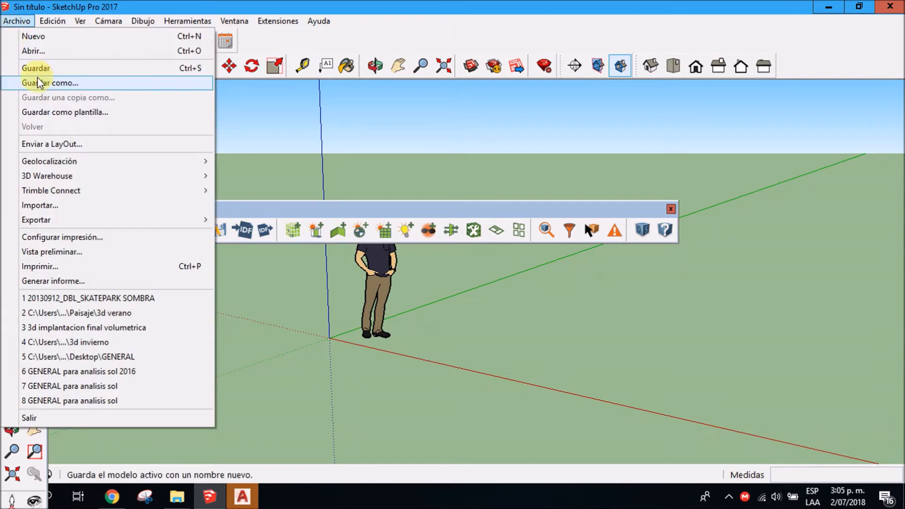
pyautogui.click(255, 205)
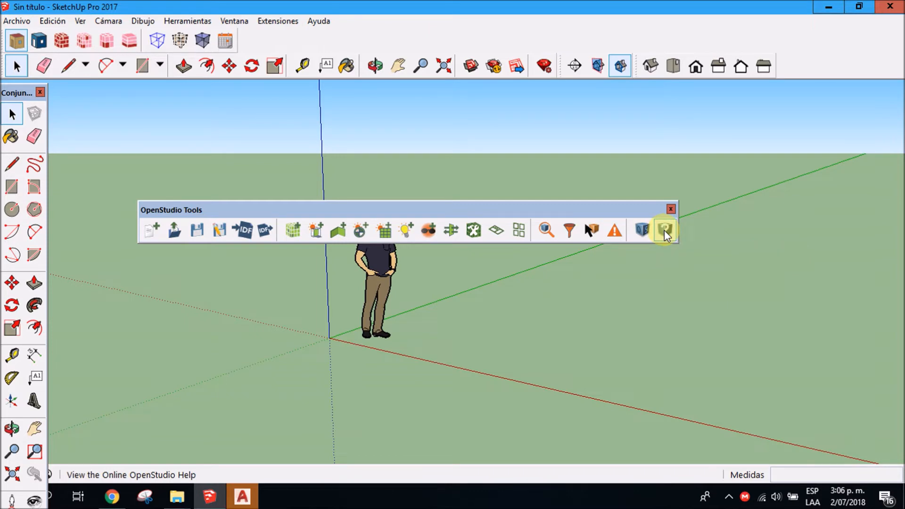
pyautogui.moveTo(540, 207); pyautogui.dragTo(621, 47)
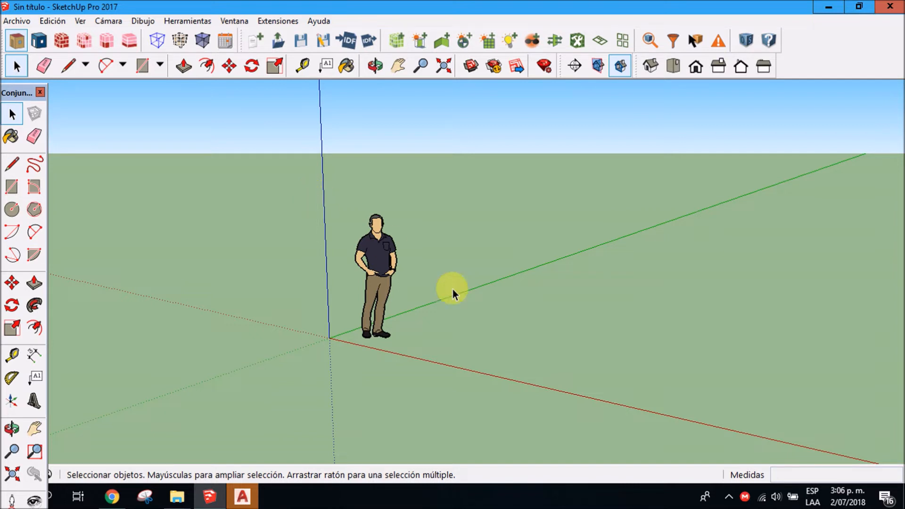
# Insert a new OpenStudio space at the axes origin and open it for editing.
pyautogui.press('o')
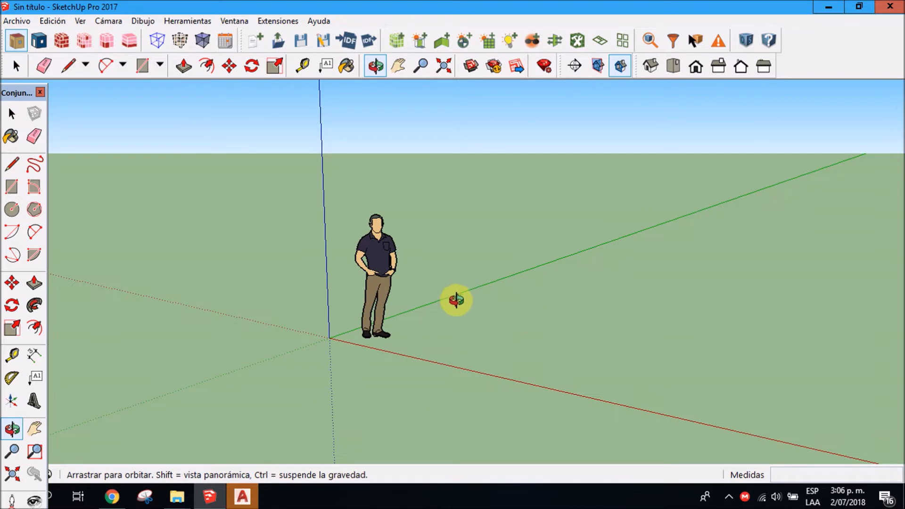
pyautogui.moveTo(462, 323); pyautogui.dragTo(486, 347)
pyautogui.press('space')
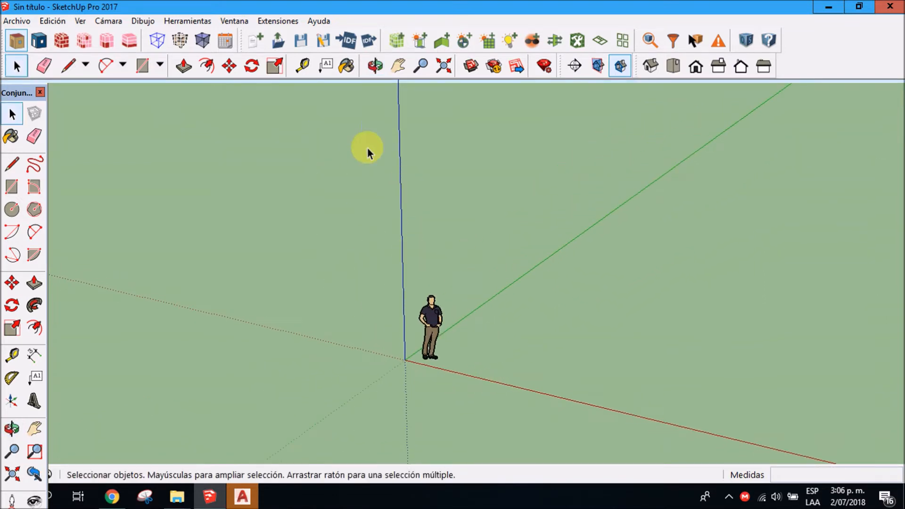
pyautogui.click(399, 42)
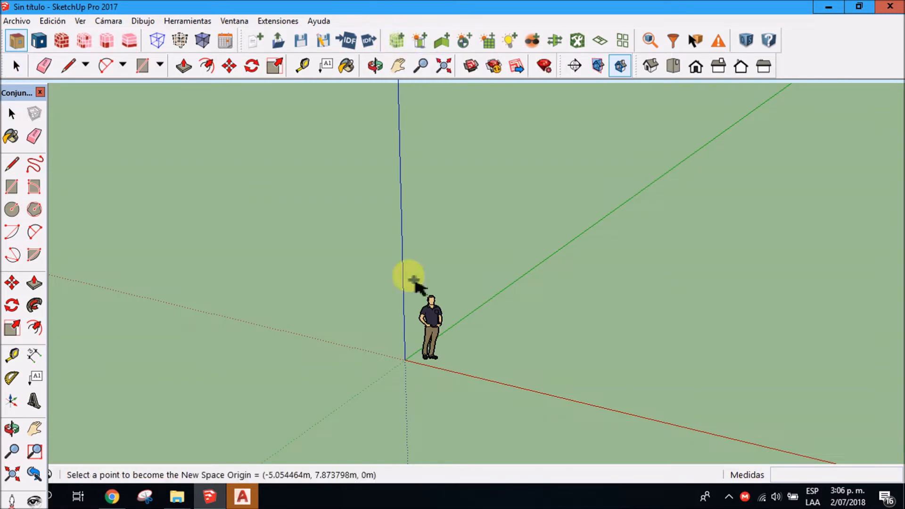
pyautogui.click(409, 365)
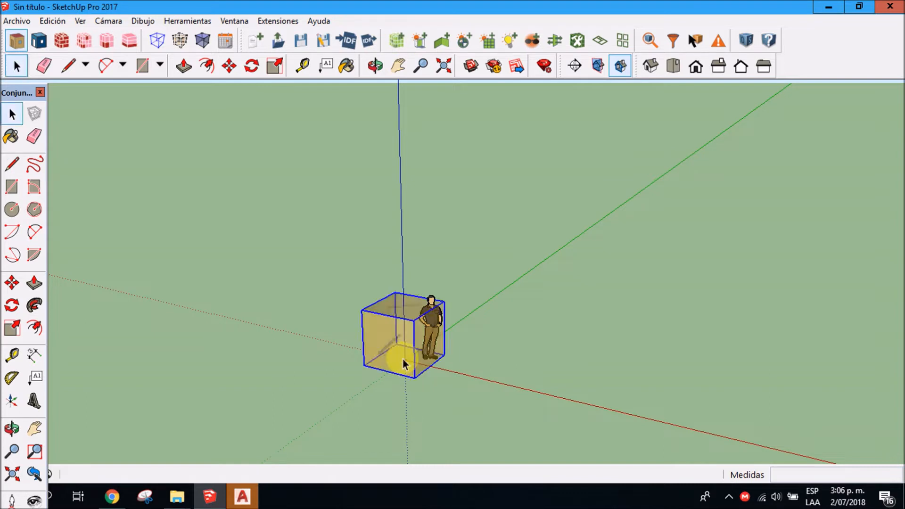
pyautogui.doubleClick(397, 332)
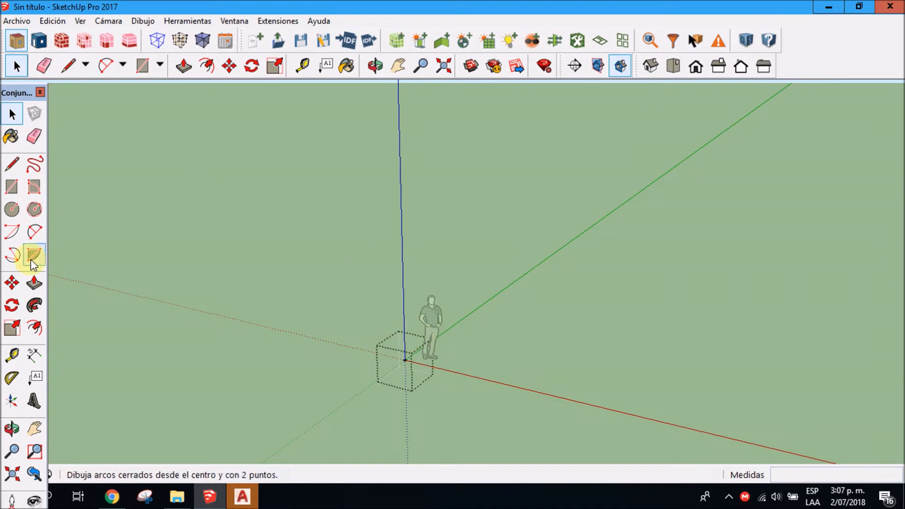
# Draw a floor rectangle of about 7.09 by 9.26 m on the ground along the red axis, inside the space.
pyautogui.click(12, 187)
pyautogui.click(429, 363)
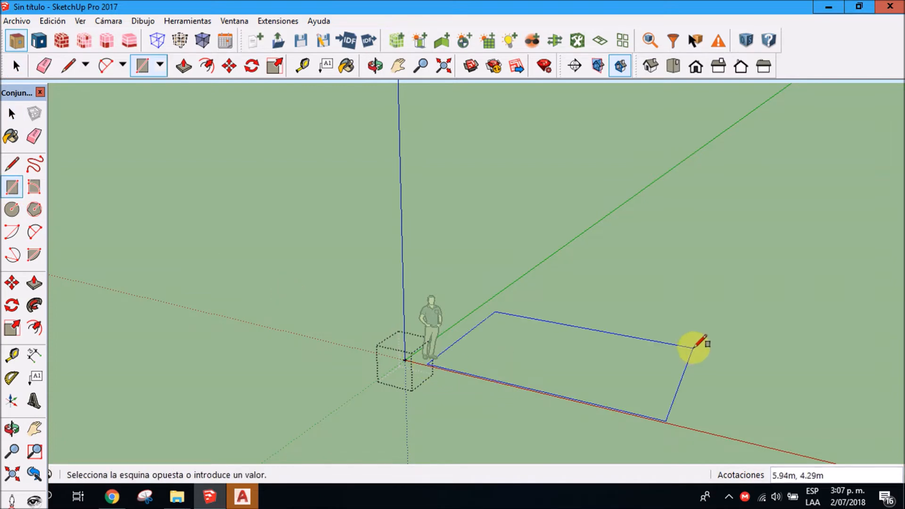
pyautogui.click(749, 300)
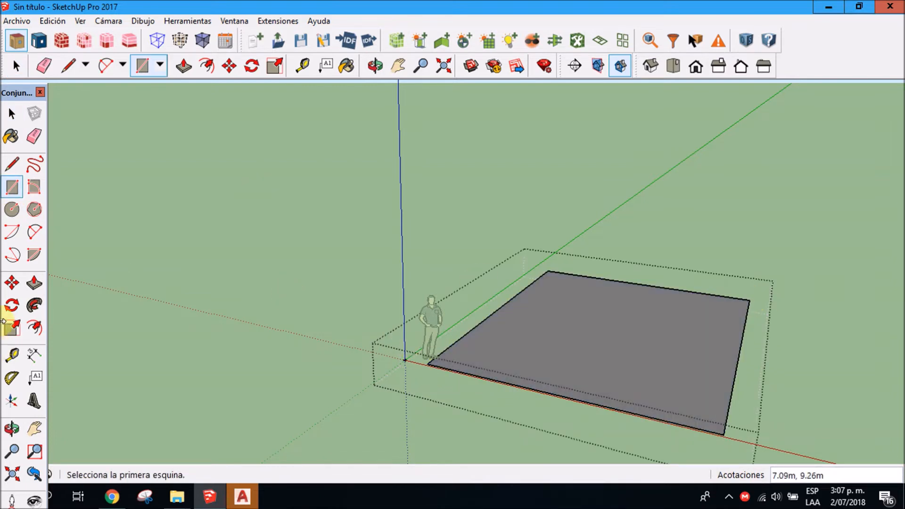
# Push/Pull the floor rectangle up 3 m to form the building volume and close the space.
pyautogui.click(34, 283)
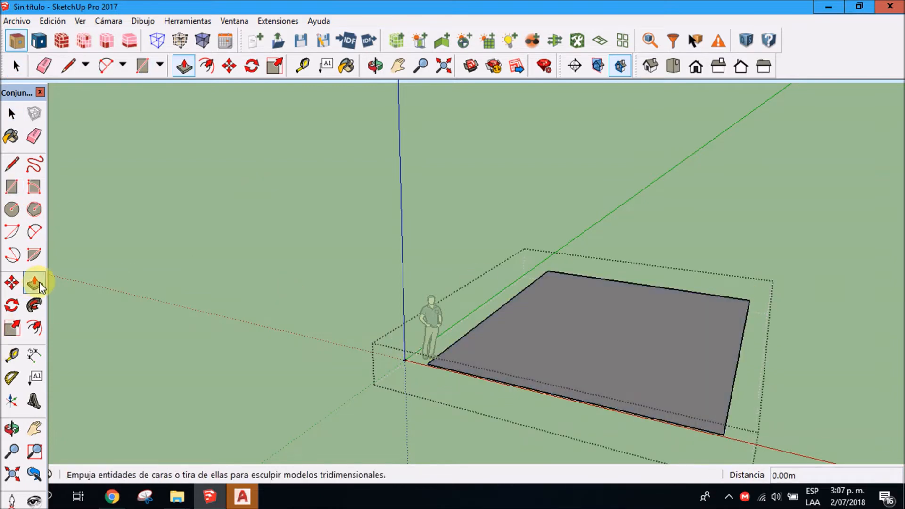
pyautogui.click(535, 359)
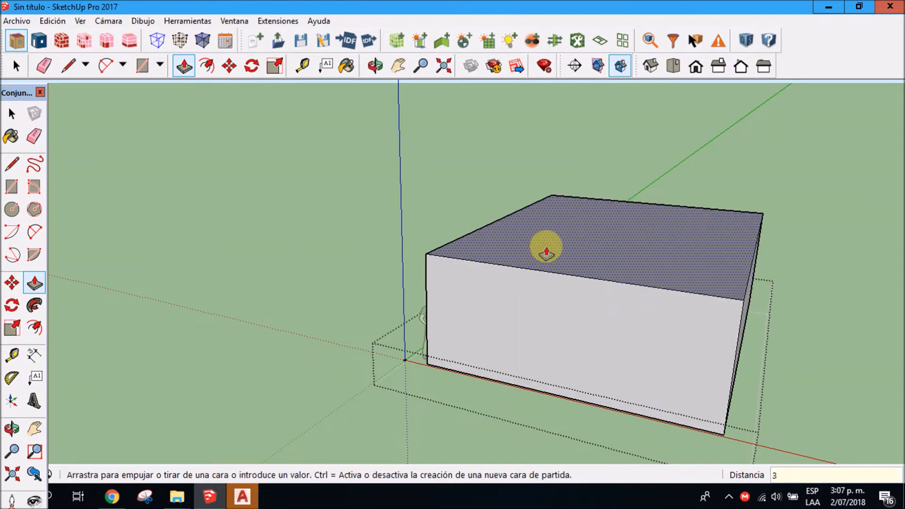
pyautogui.press('Return')
pyautogui.press('space')
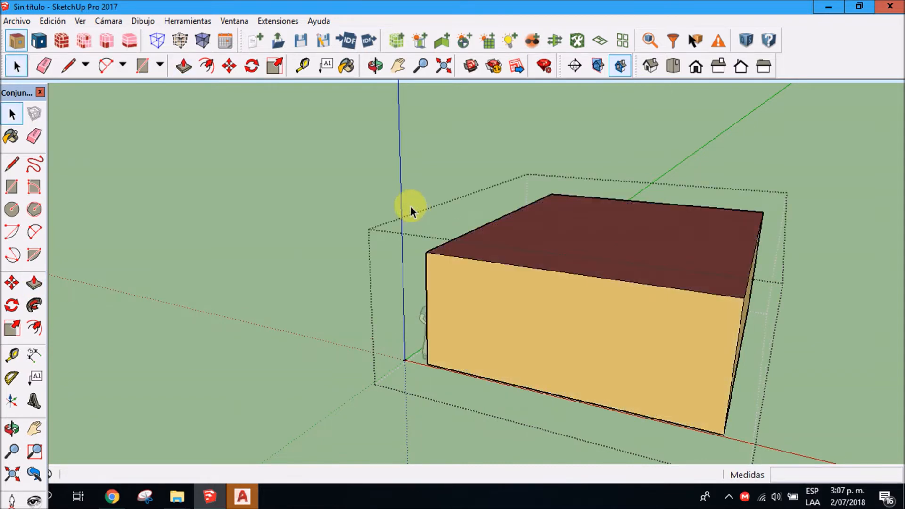
pyautogui.click(350, 177)
# Reopen the space and draw a window rectangle of about 5.02 by 1.14 m on the wall along the red axis.
pyautogui.press('o')
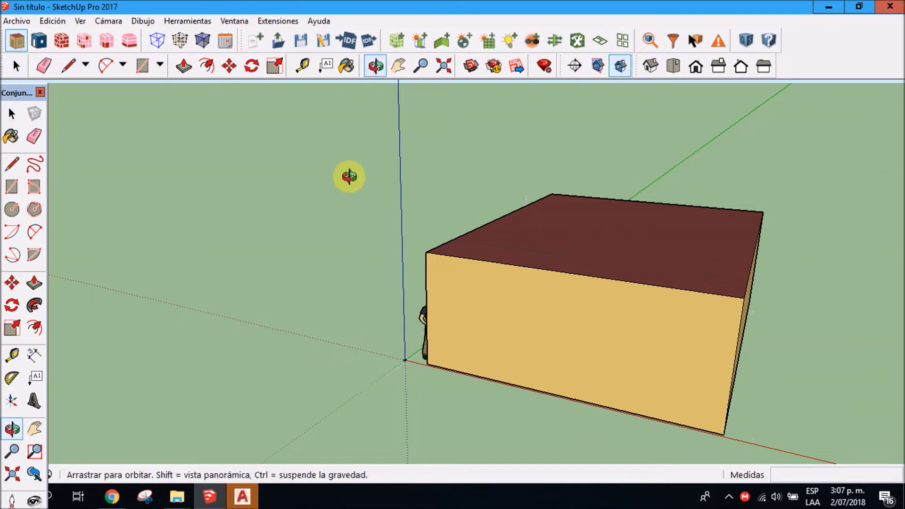
pyautogui.moveTo(435, 200); pyautogui.dragTo(717, 289)
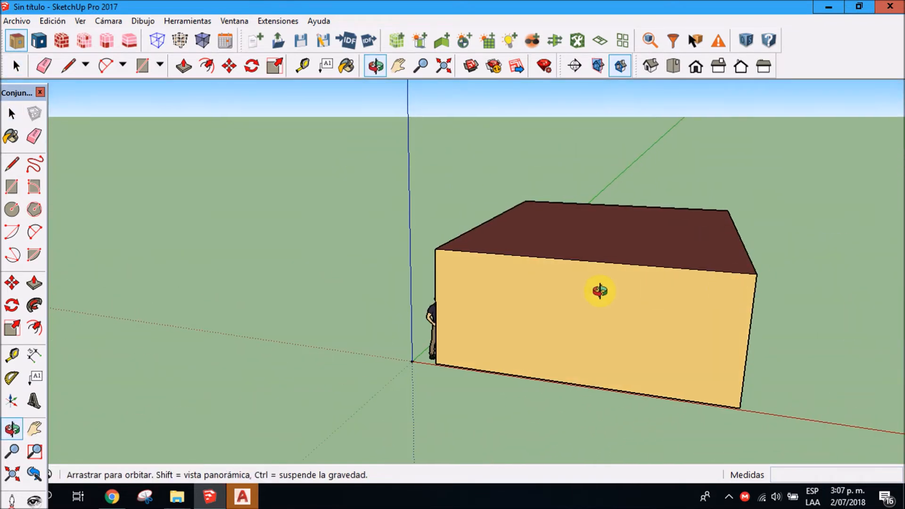
pyautogui.press('space')
pyautogui.click(593, 267)
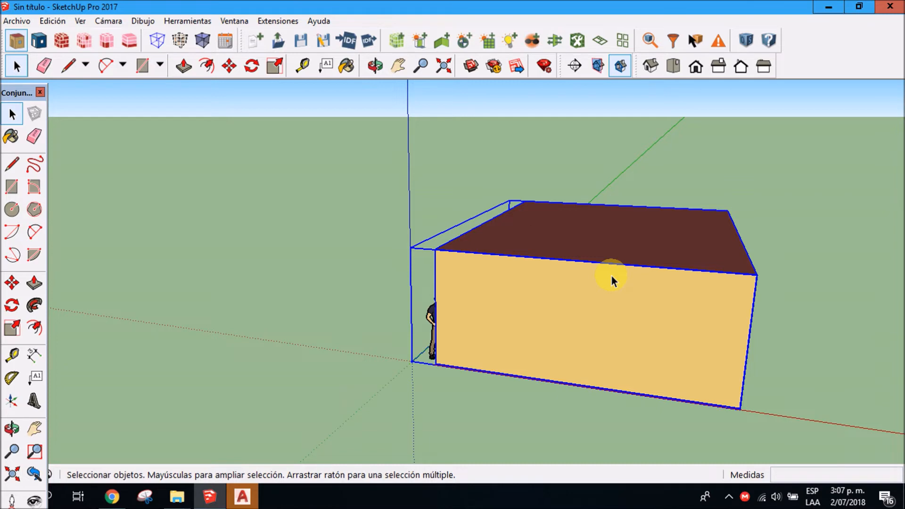
pyautogui.doubleClick(456, 320)
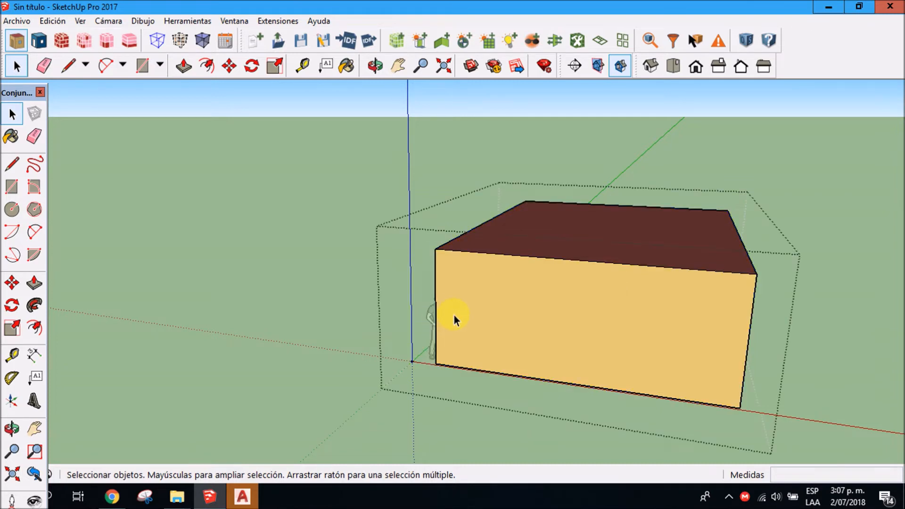
pyautogui.click(13, 190)
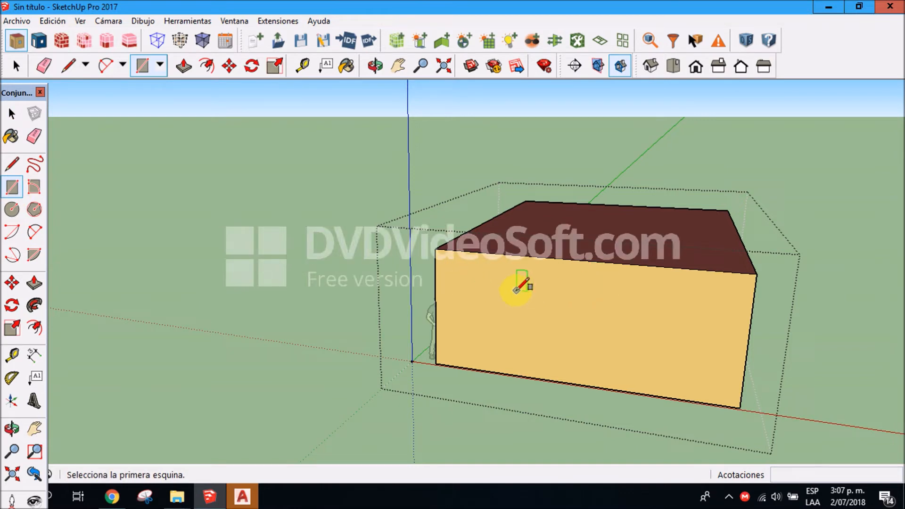
pyautogui.click(480, 282)
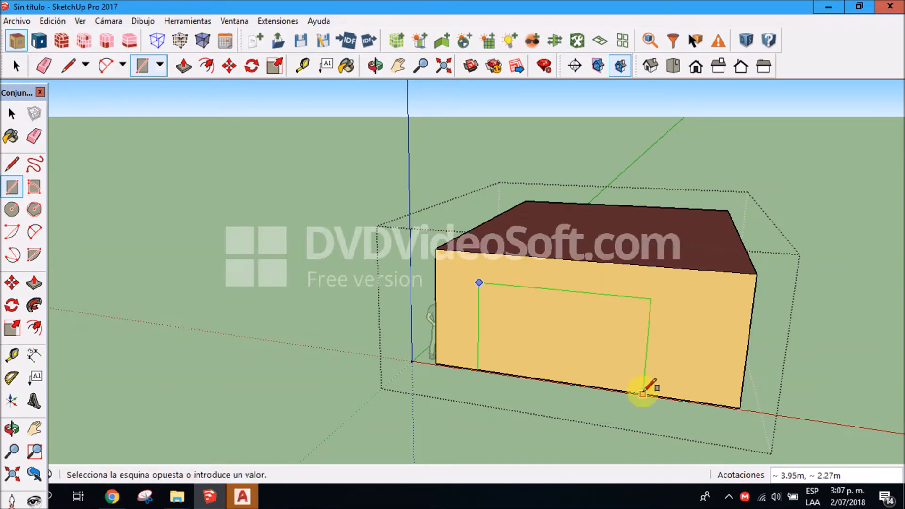
pyautogui.click(700, 353)
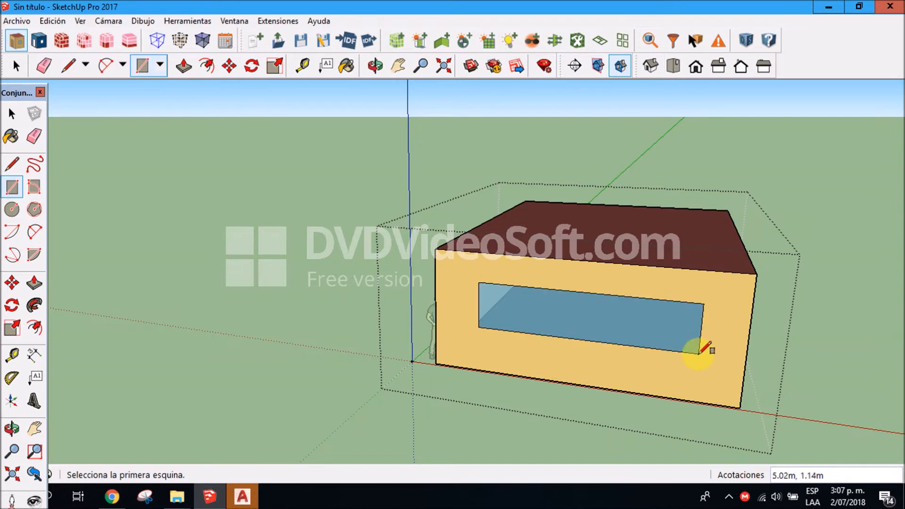
# Draw a door rectangle rising from the bottom edge of the long wall adjacent to the window wall.
pyautogui.press('o')
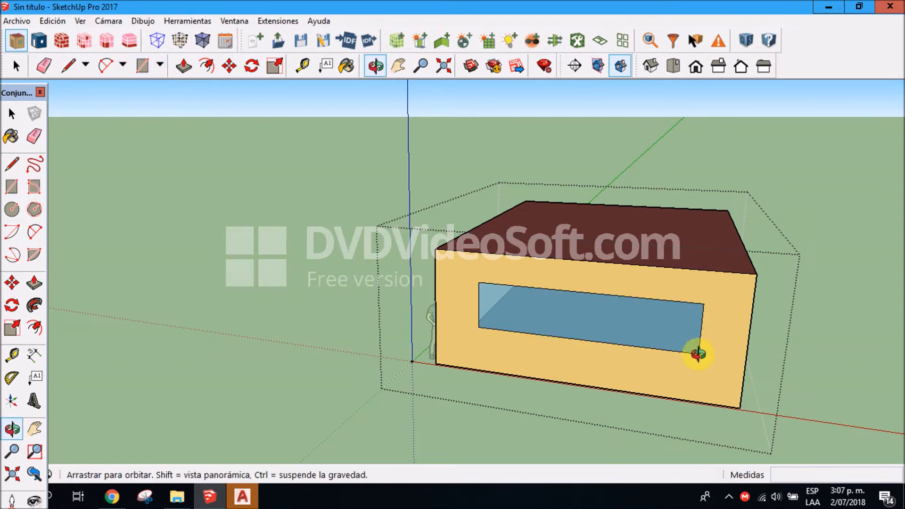
pyautogui.moveTo(643, 323); pyautogui.dragTo(483, 299)
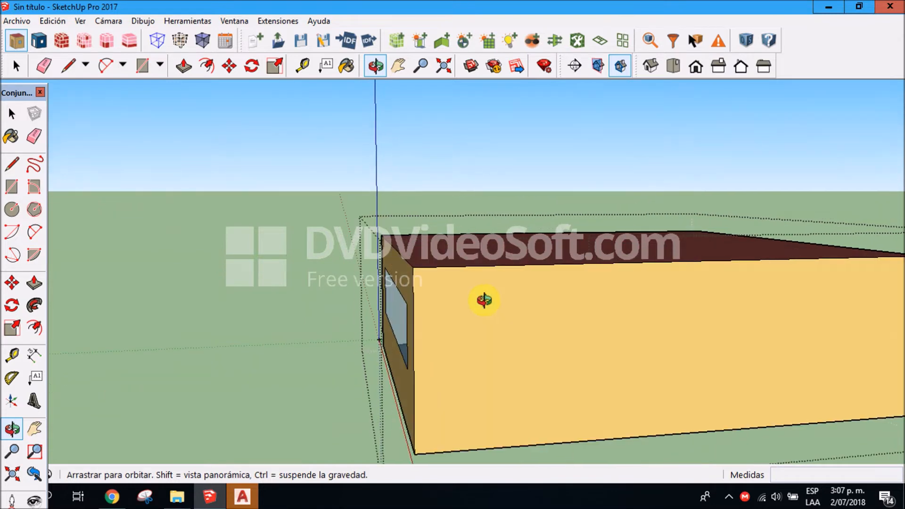
pyautogui.press('r')
pyautogui.click(579, 441)
pyautogui.click(671, 293)
pyautogui.press('space')
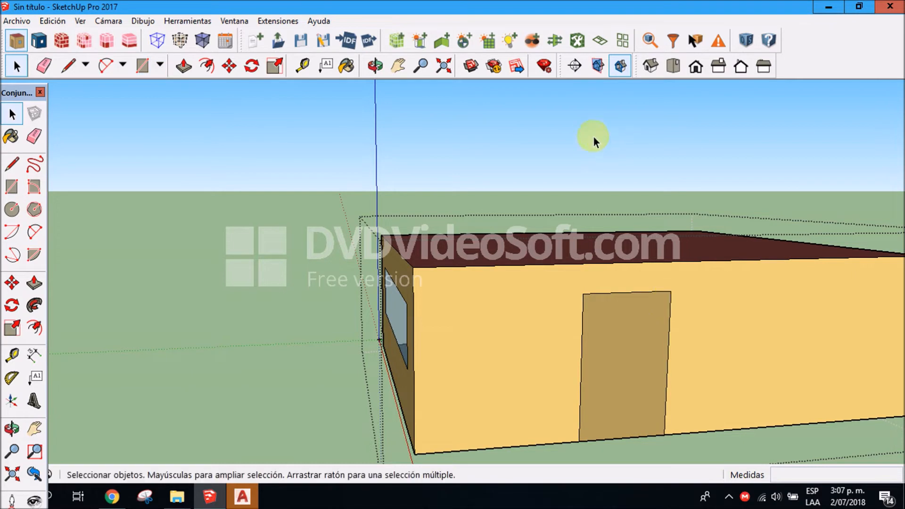
# Draw a rectangular skylight in the middle of the roof surface.
pyautogui.press('o')
pyautogui.moveTo(515, 307); pyautogui.dragTo(592, 319)
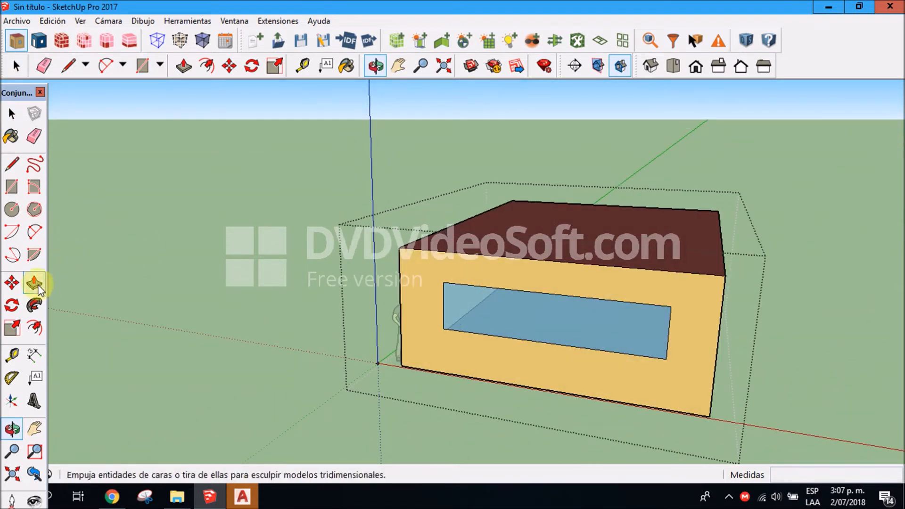
pyautogui.click(12, 187)
pyautogui.click(505, 242)
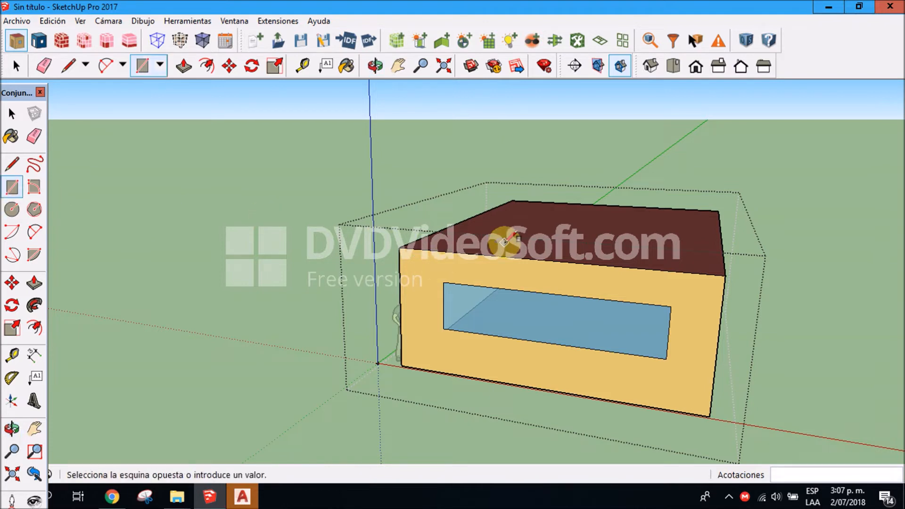
pyautogui.click(601, 220)
pyautogui.press('o')
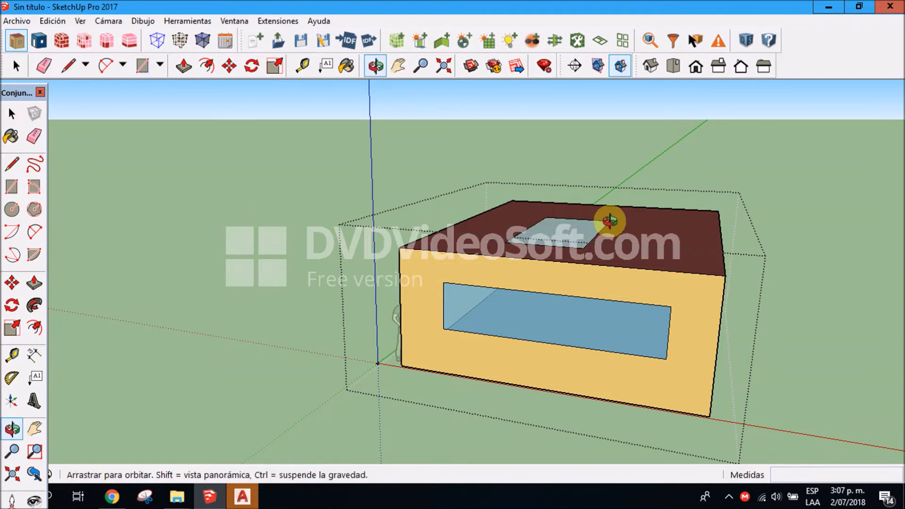
pyautogui.moveTo(637, 246); pyautogui.dragTo(570, 275)
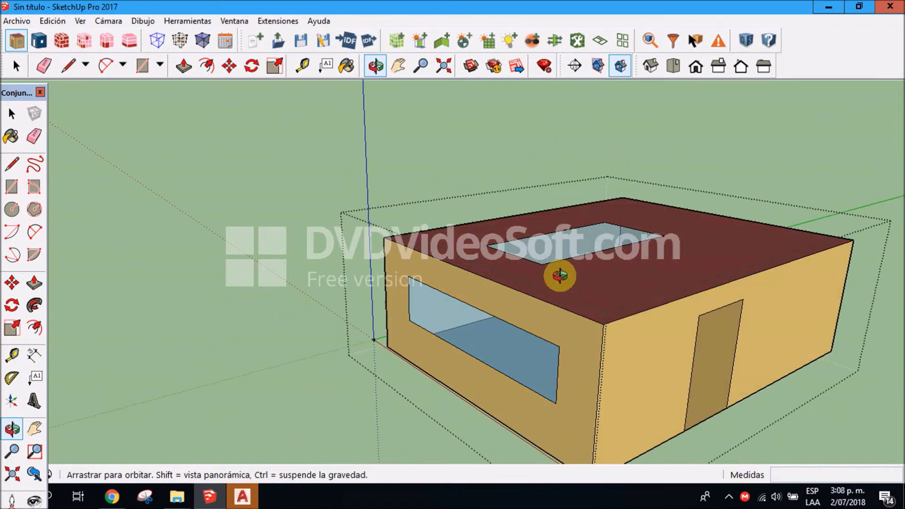
pyautogui.press('space')
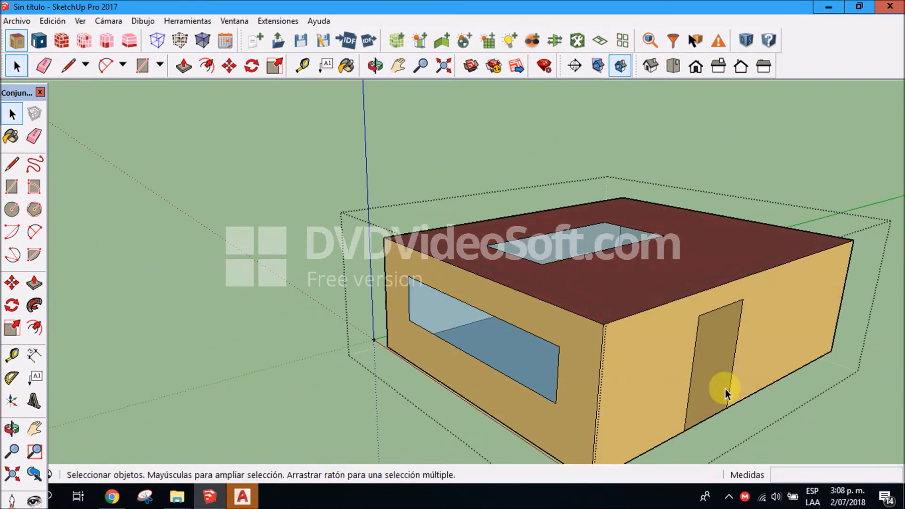
pyautogui.click(729, 496)
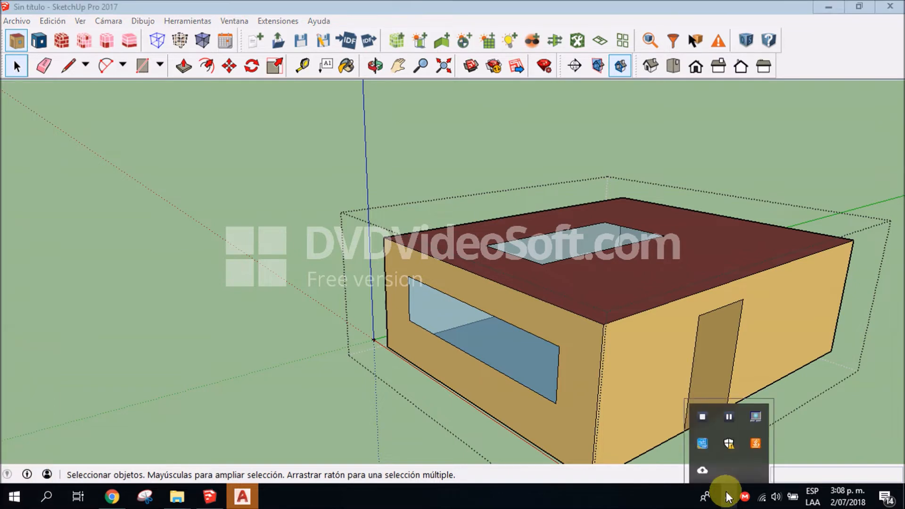
pyautogui.click(729, 416)
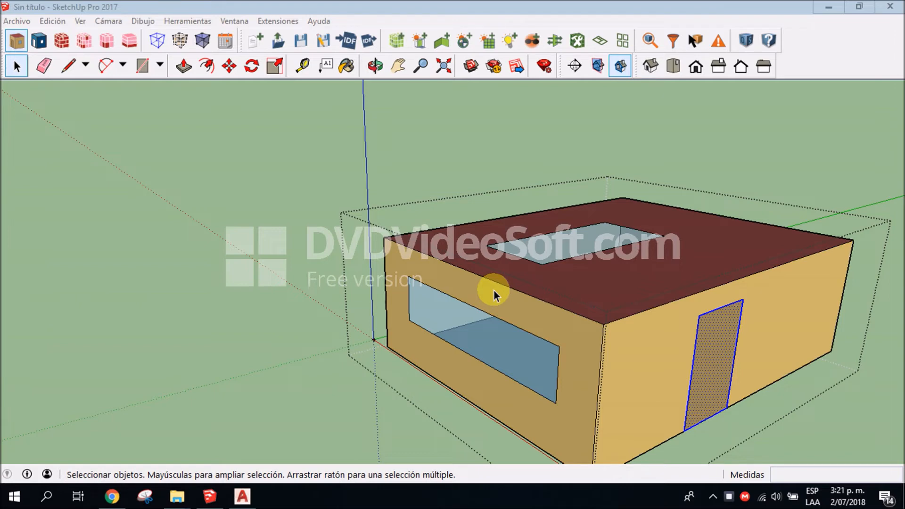
pyautogui.click(313, 5)
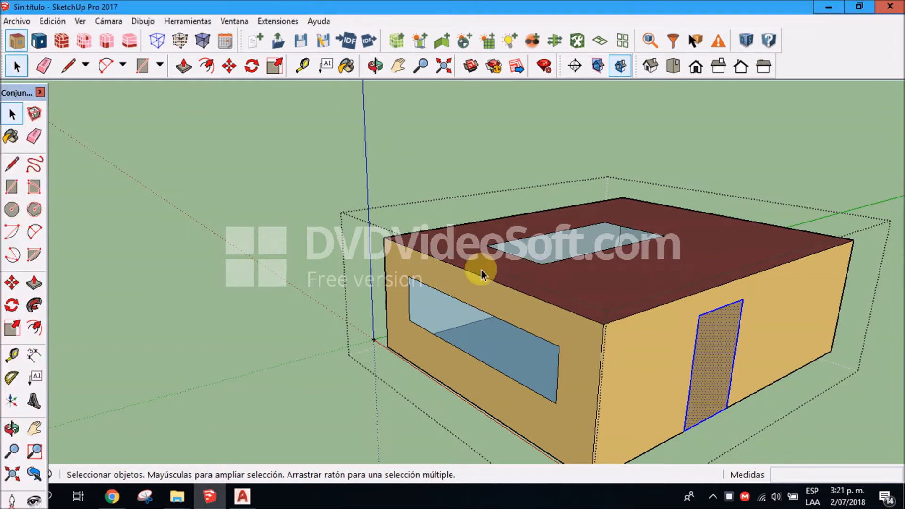
# Close the space, insert a new shading group at the window's upper corner nearest the origin and open it for editing.
pyautogui.click(395, 161)
pyautogui.press('o')
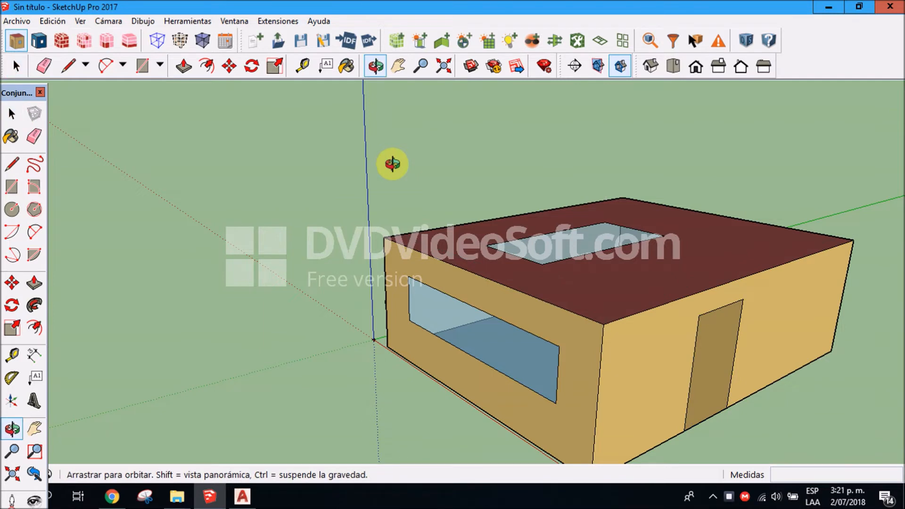
pyautogui.click(418, 44)
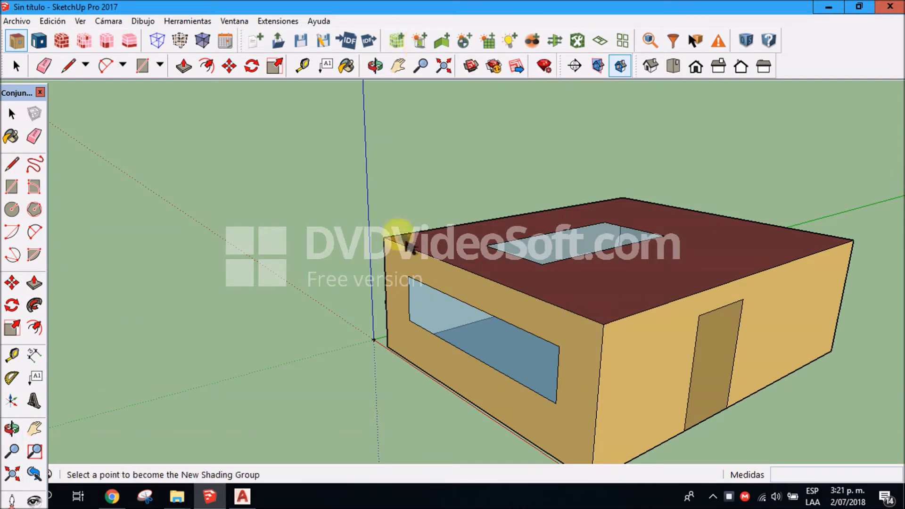
pyautogui.click(408, 277)
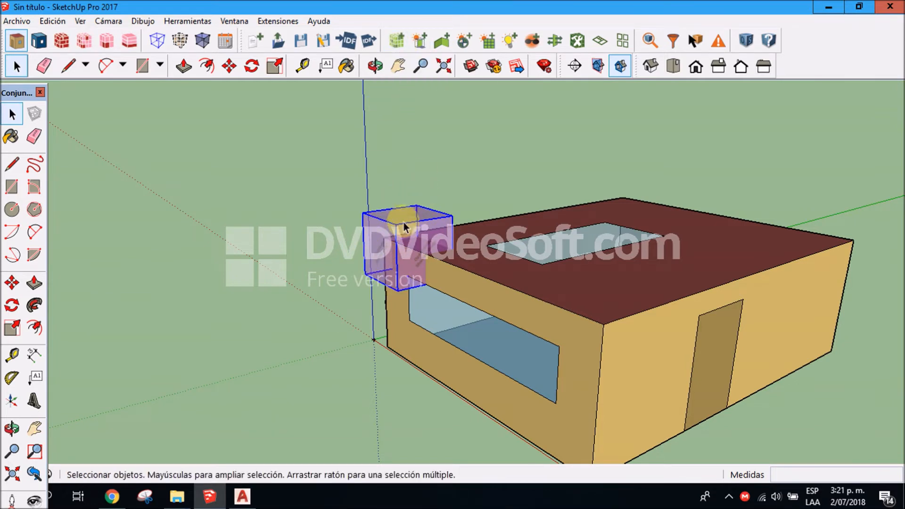
pyautogui.doubleClick(402, 241)
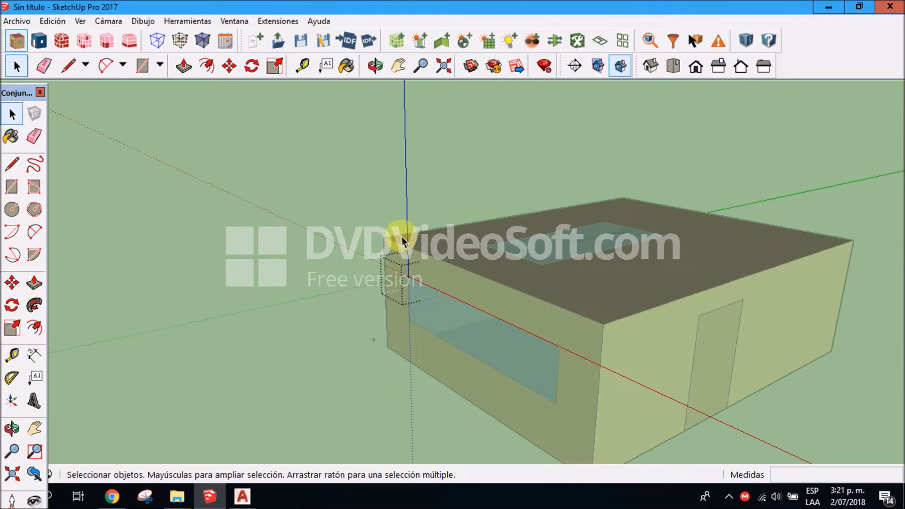
# Draw a horizontal overhang rectangle of about 3.94 by 0.57 m outward from the window's upper corner.
pyautogui.click(12, 187)
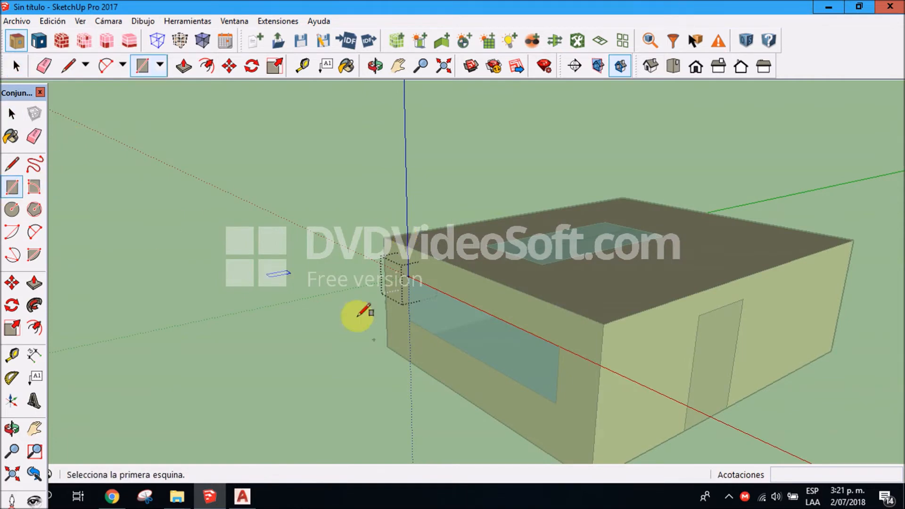
pyautogui.click(408, 276)
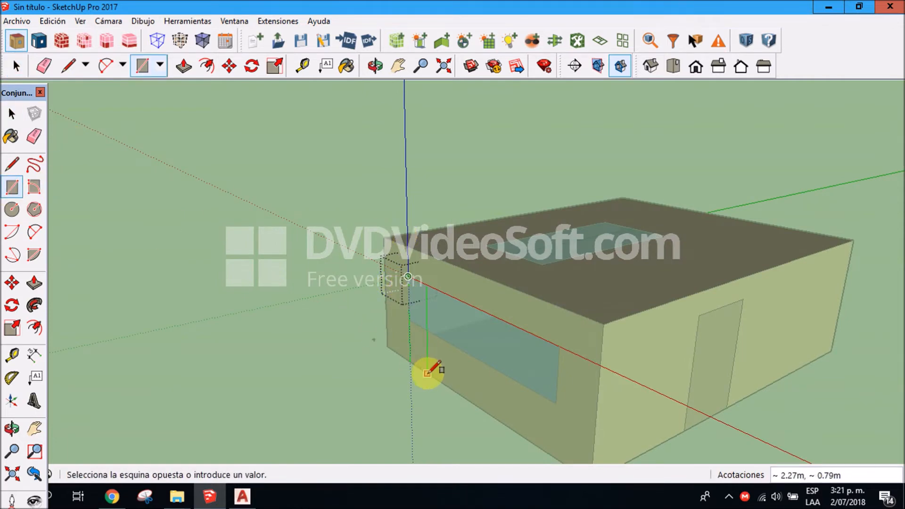
pyautogui.press('o')
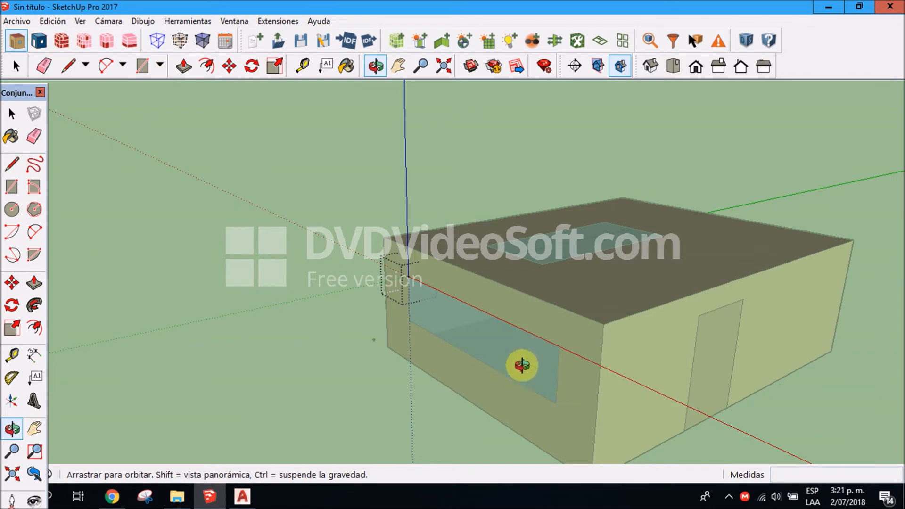
pyautogui.moveTo(567, 289); pyautogui.dragTo(505, 445)
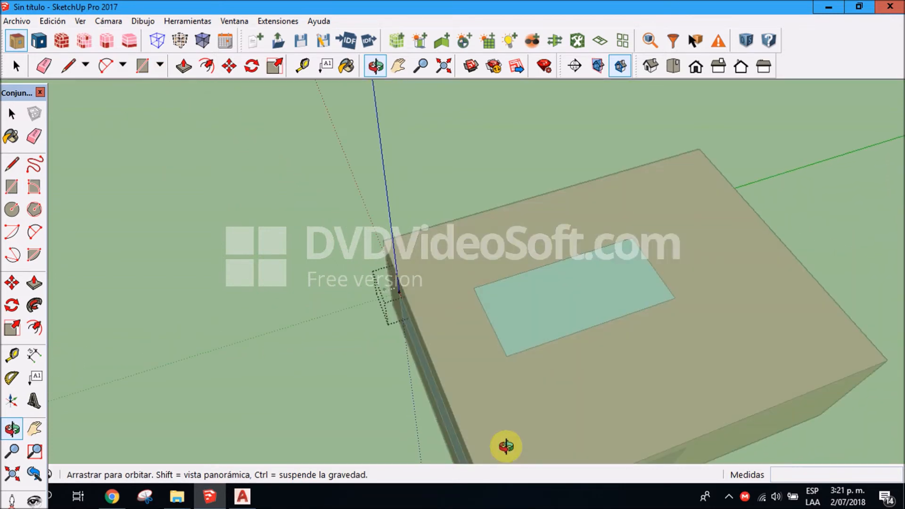
pyautogui.moveTo(447, 430); pyautogui.dragTo(448, 429, button='middle')
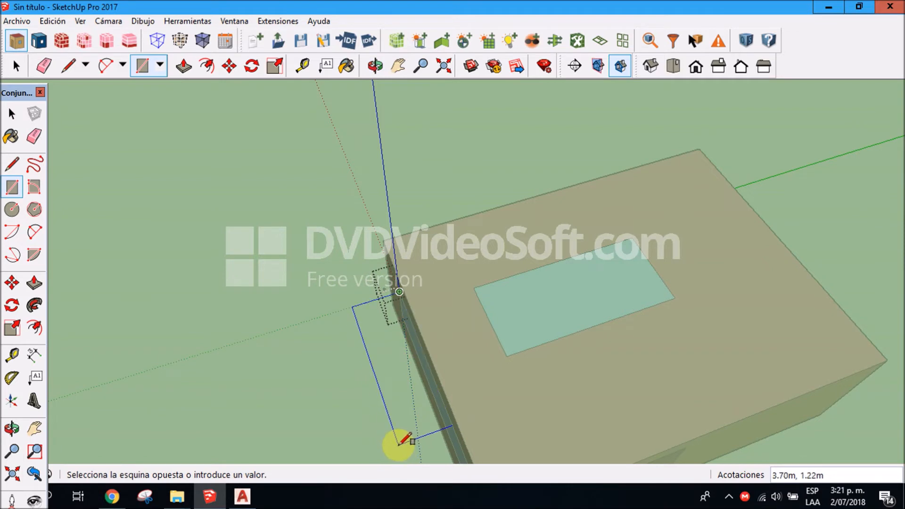
pyautogui.scroll(-3, 399, 441)
pyautogui.scroll(4, 400, 441)
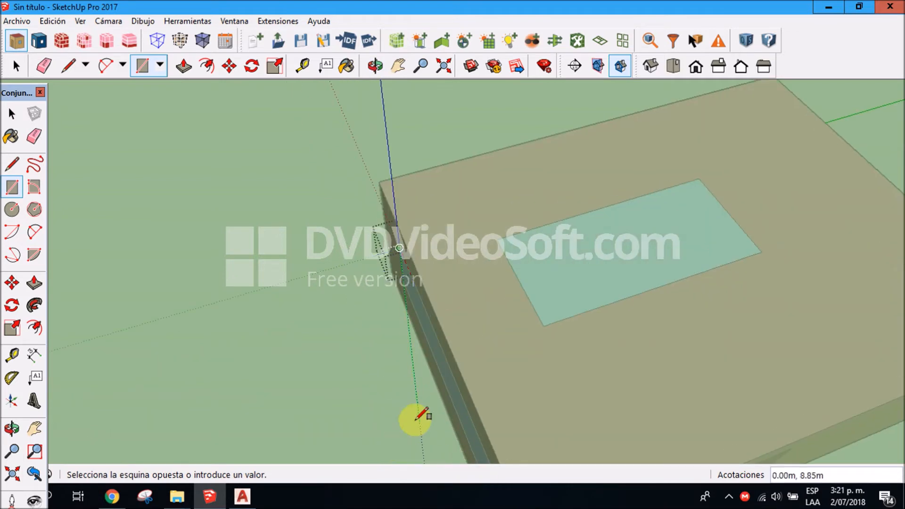
pyautogui.click(443, 444)
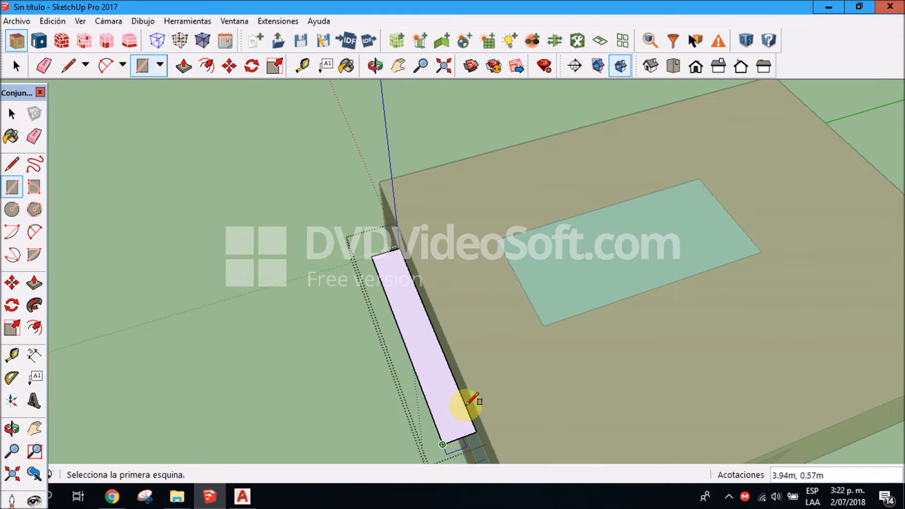
# Move the overhang's far short edge about 1.21 m along the red axis past the window's end and close the shading group.
pyautogui.press('o')
pyautogui.moveTo(399, 390); pyautogui.dragTo(642, 253)
pyautogui.press('m')
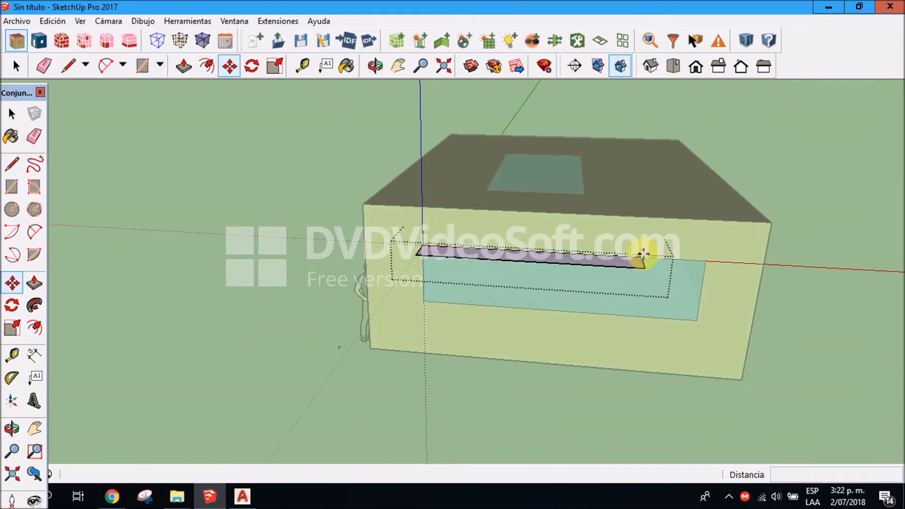
pyautogui.scroll(4, 642, 259)
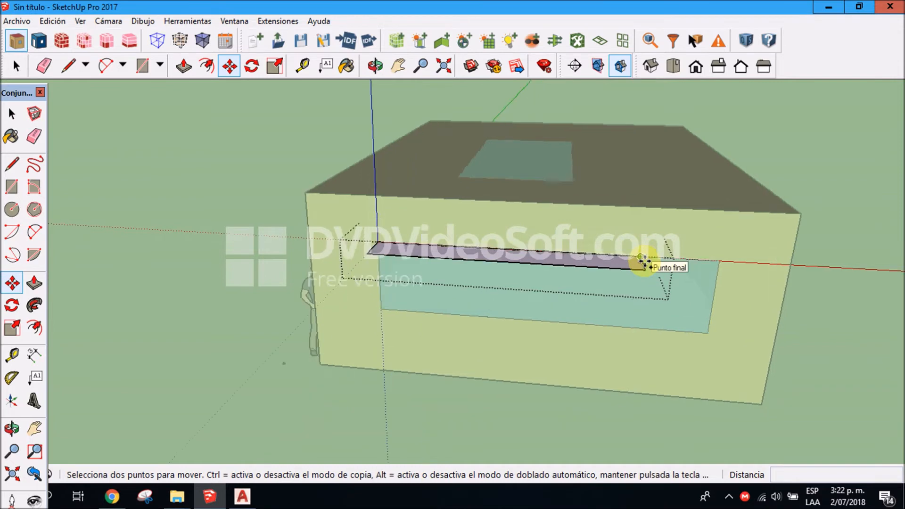
pyautogui.click(640, 260)
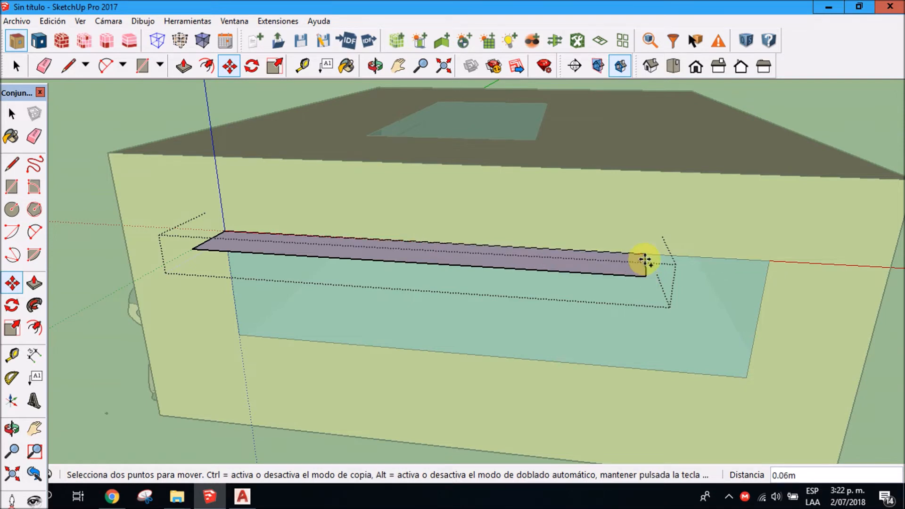
pyautogui.click(642, 262)
pyautogui.click(640, 262)
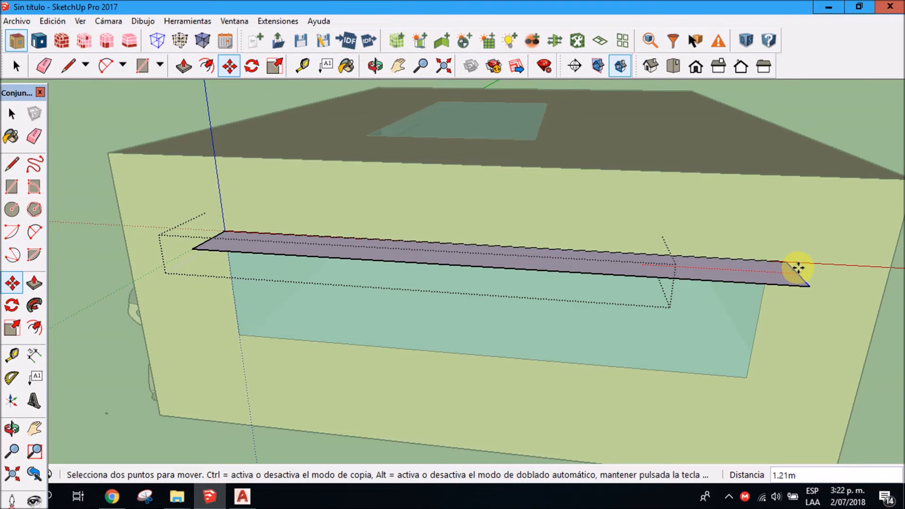
pyautogui.click(796, 272)
pyautogui.press('space')
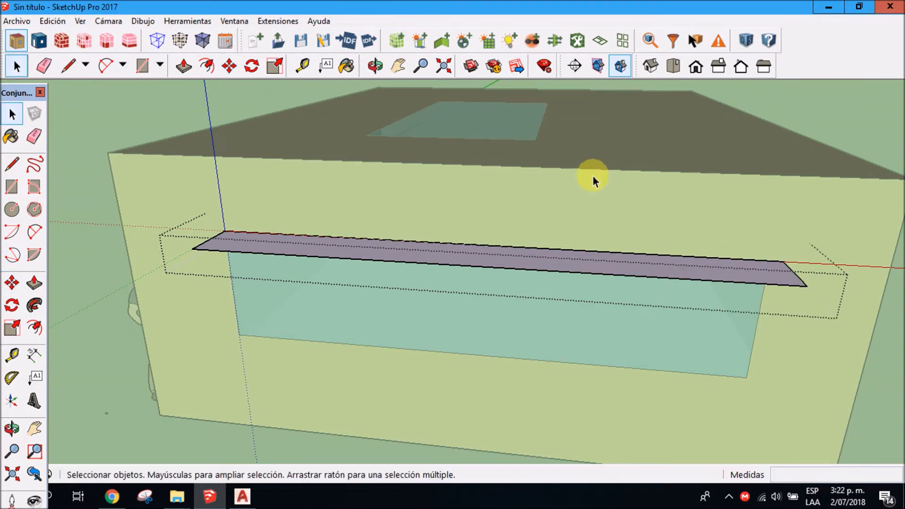
pyautogui.click(123, 318)
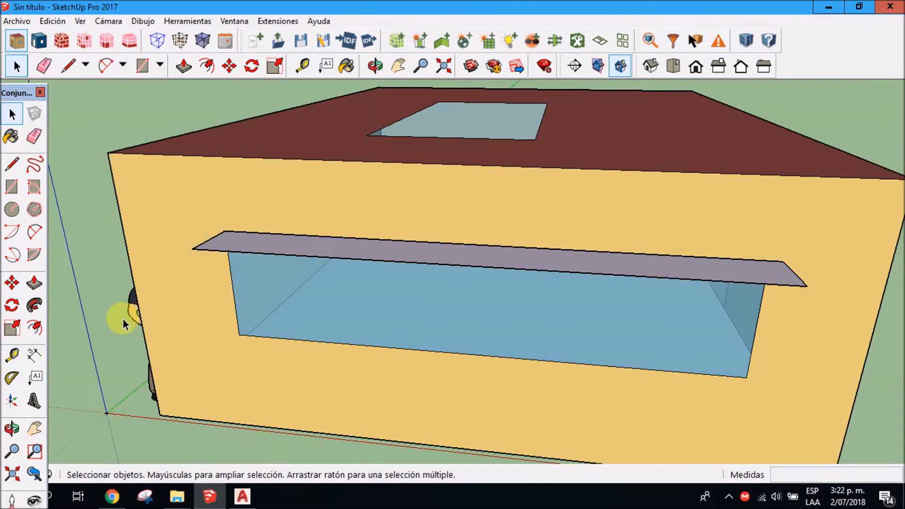
# Insert another shading group on the ground in front of the window wall and open it for editing.
pyautogui.press('o')
pyautogui.moveTo(206, 301); pyautogui.dragTo(157, 297)
pyautogui.scroll(-2, 159, 297)
pyautogui.scroll(-3, 159, 297)
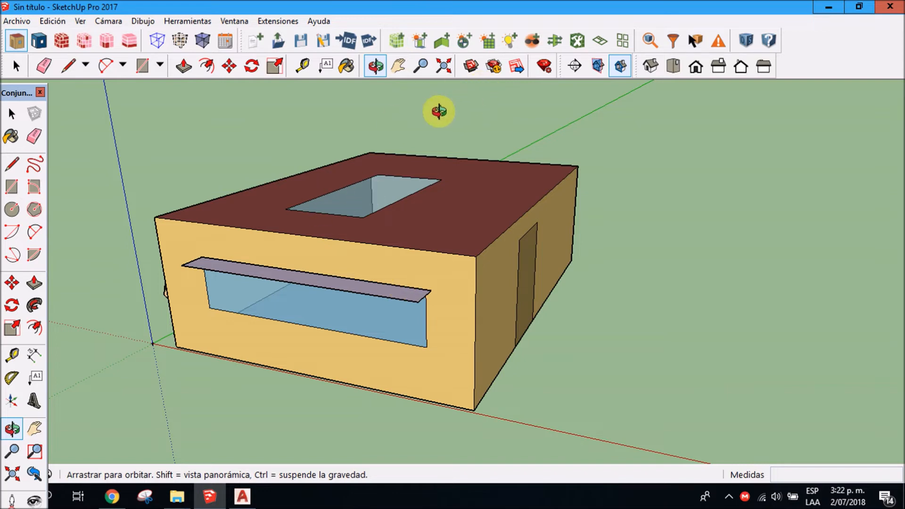
pyautogui.click(12, 116)
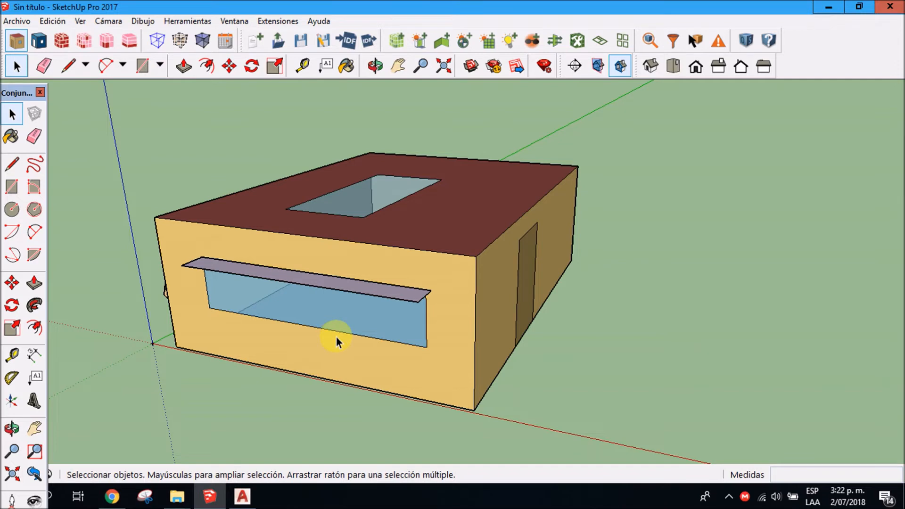
pyautogui.scroll(5, 336, 337)
pyautogui.scroll(-8, 343, 334)
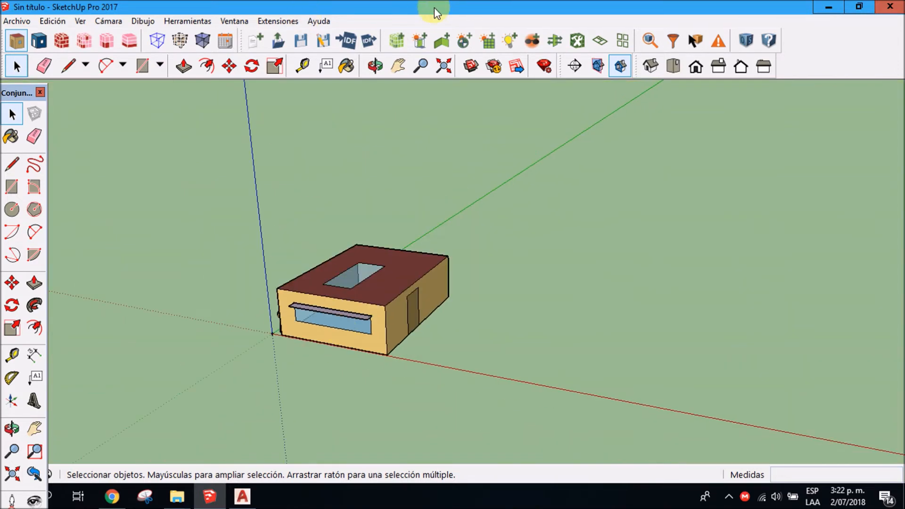
pyautogui.click(421, 40)
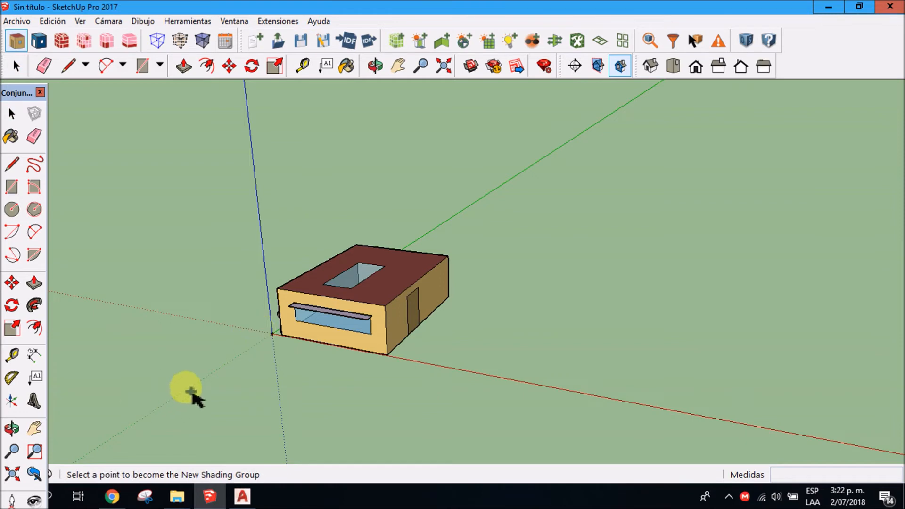
pyautogui.click(173, 399)
pyautogui.doubleClick(165, 396)
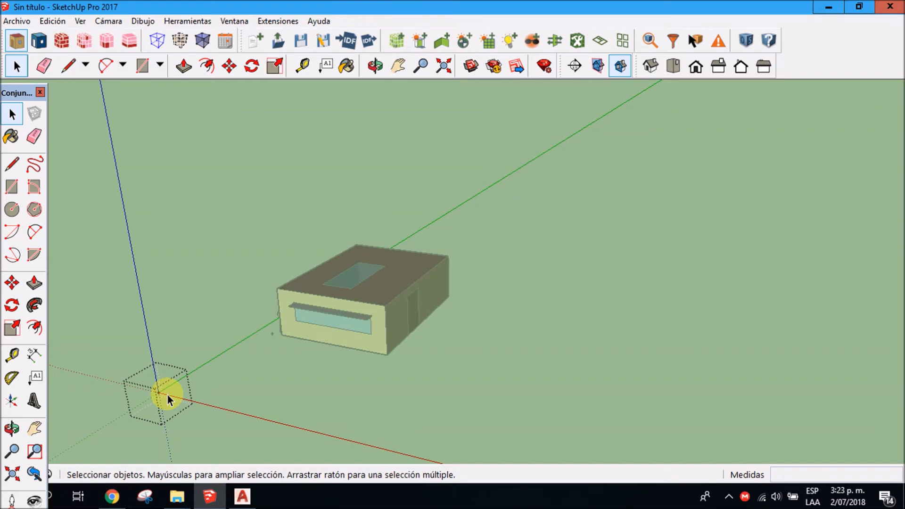
# Draw a vertical shading rectangle of about 12.12 by 11.33 m from the group's origin, parallel to the window wall, and close the group.
pyautogui.press('r')
pyautogui.click(159, 393)
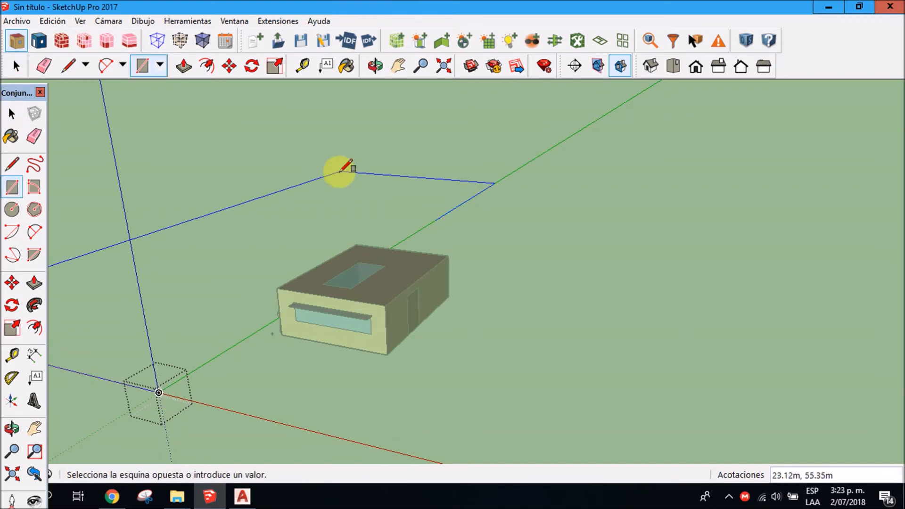
pyautogui.press('o')
pyautogui.moveTo(363, 336); pyautogui.dragTo(426, 257)
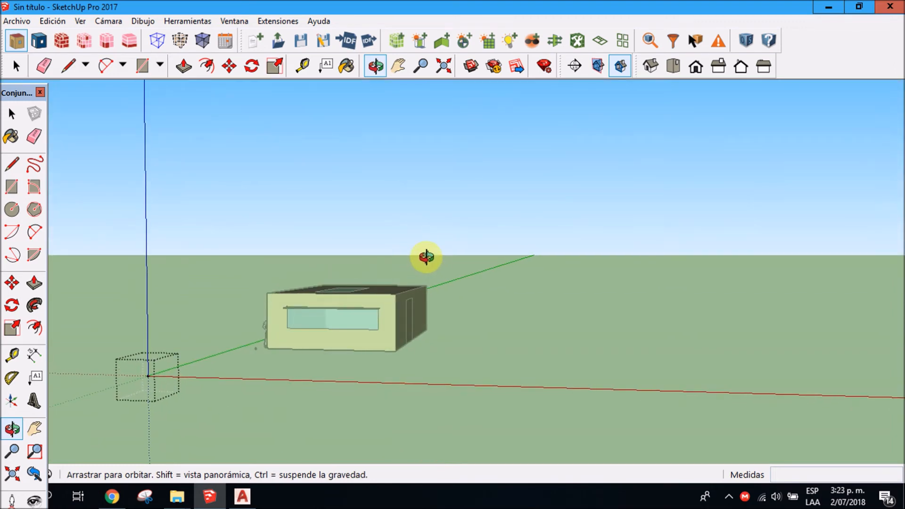
pyautogui.press('r')
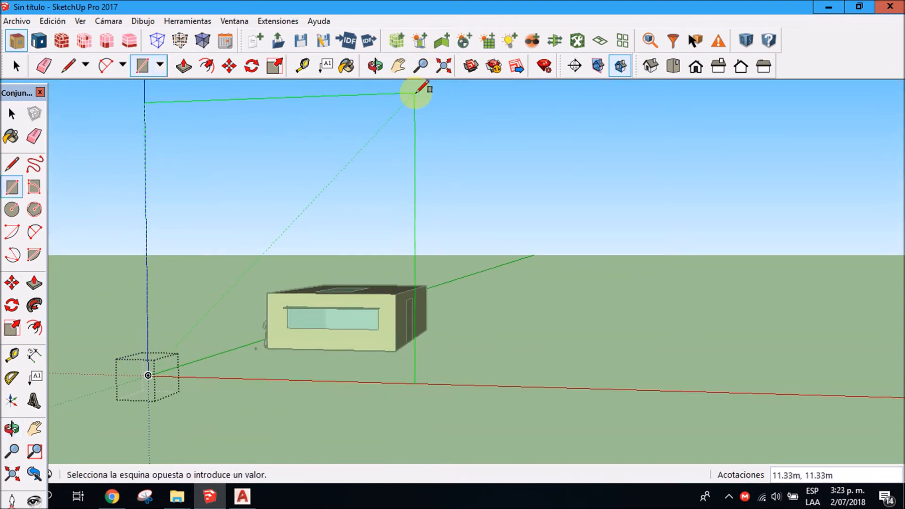
pyautogui.click(435, 93)
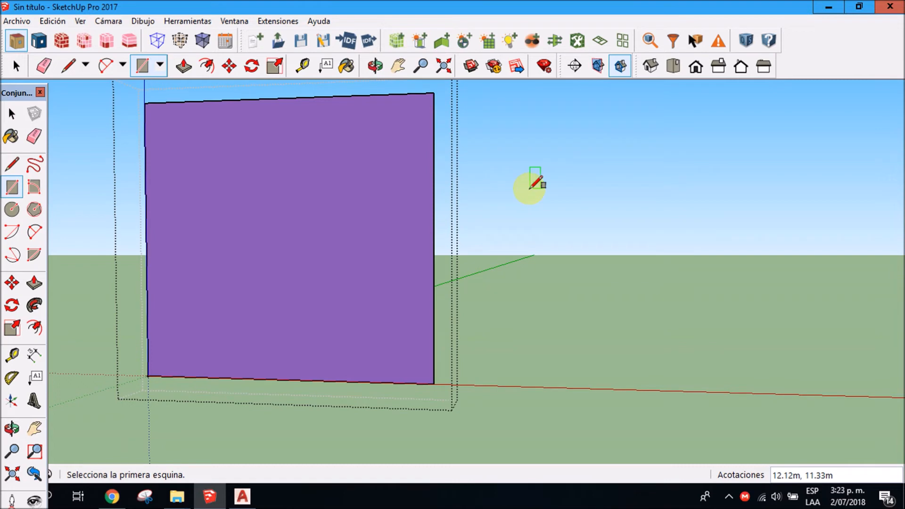
pyautogui.press('o')
pyautogui.moveTo(363, 305); pyautogui.dragTo(278, 345)
pyautogui.press('space')
pyautogui.click(555, 347)
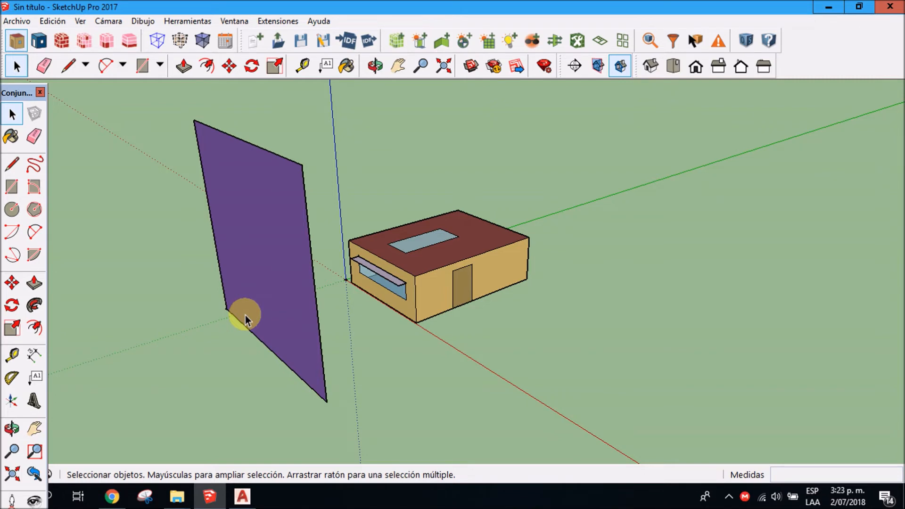
# Delete the human scale figure beside the building's corner at the origin.
pyautogui.press('o')
pyautogui.moveTo(488, 231); pyautogui.dragTo(485, 307)
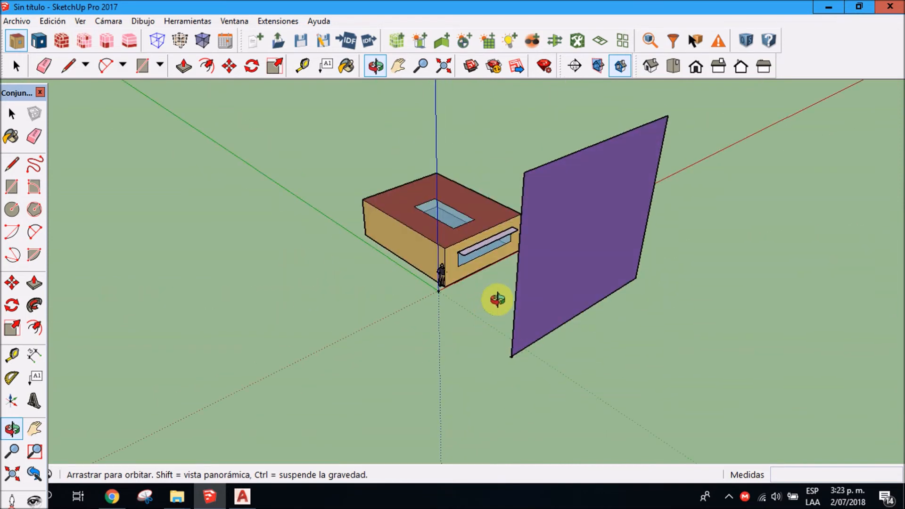
pyautogui.scroll(3, 456, 262)
pyautogui.press('space')
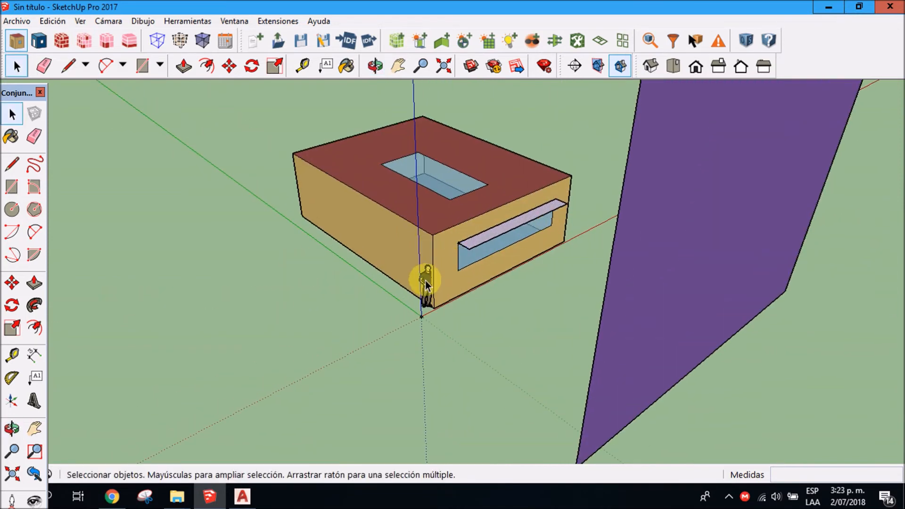
pyautogui.click(425, 285)
# Open the building's space for editing and hide its roof surface.
pyautogui.press('o')
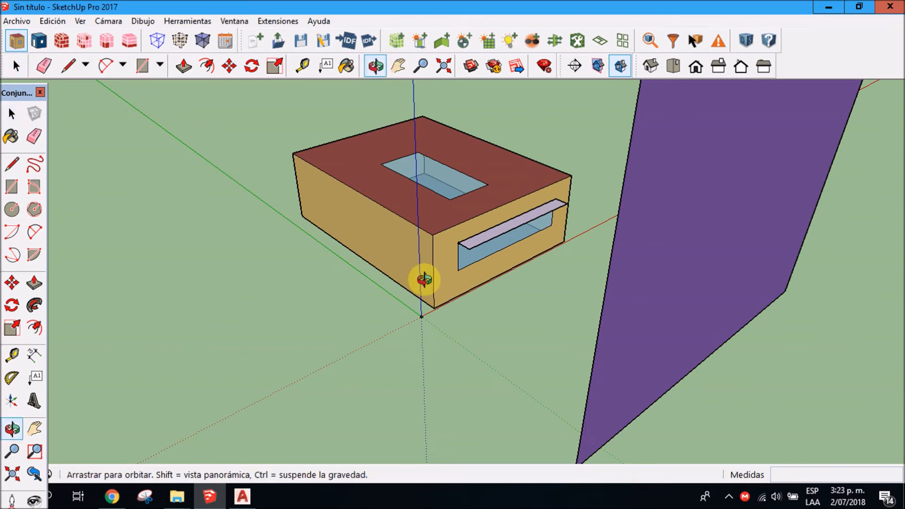
pyautogui.moveTo(486, 314); pyautogui.dragTo(624, 293)
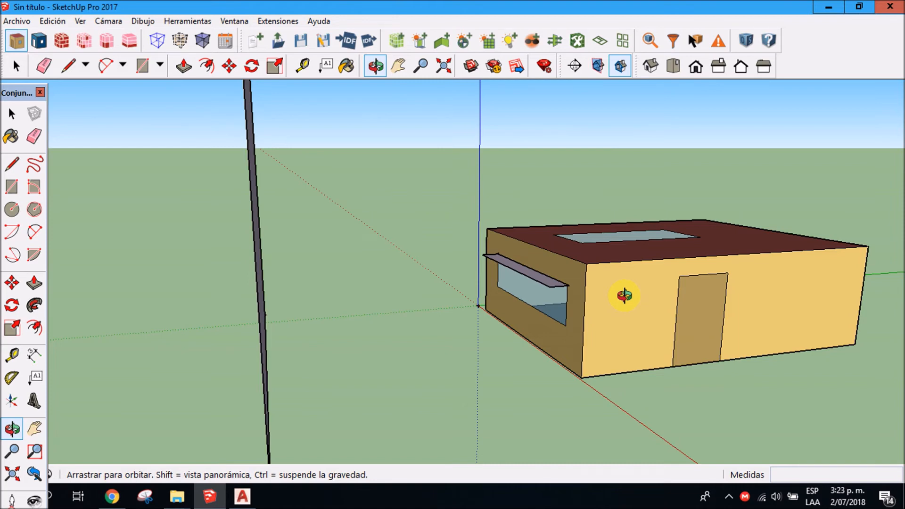
pyautogui.moveTo(621, 297); pyautogui.dragTo(603, 345)
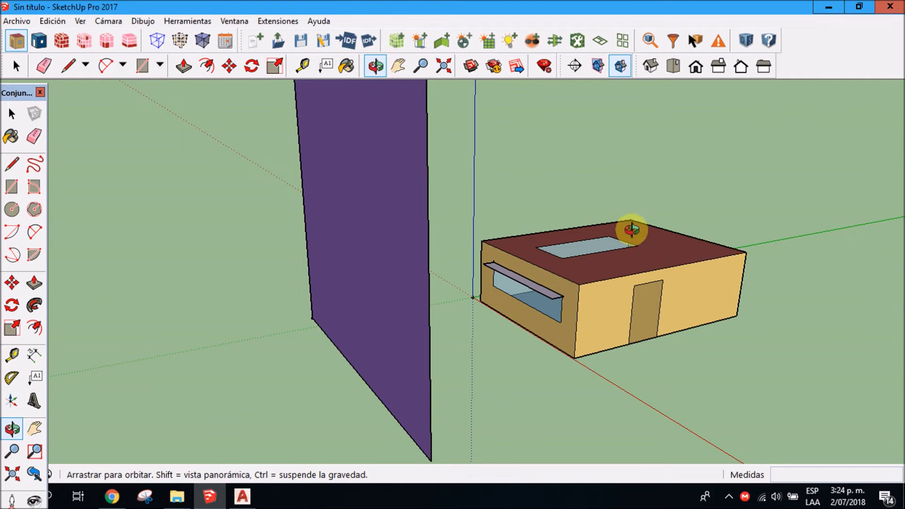
pyautogui.moveTo(651, 277); pyautogui.dragTo(623, 334)
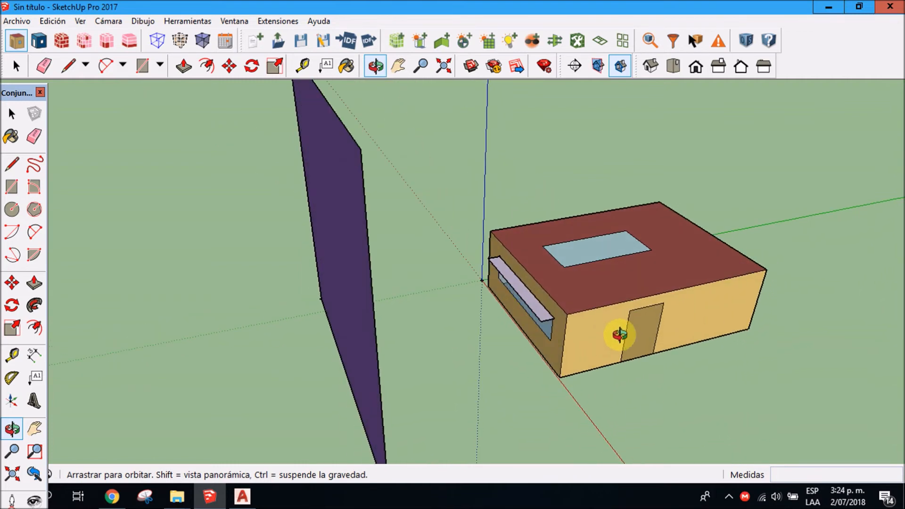
pyautogui.click(442, 45)
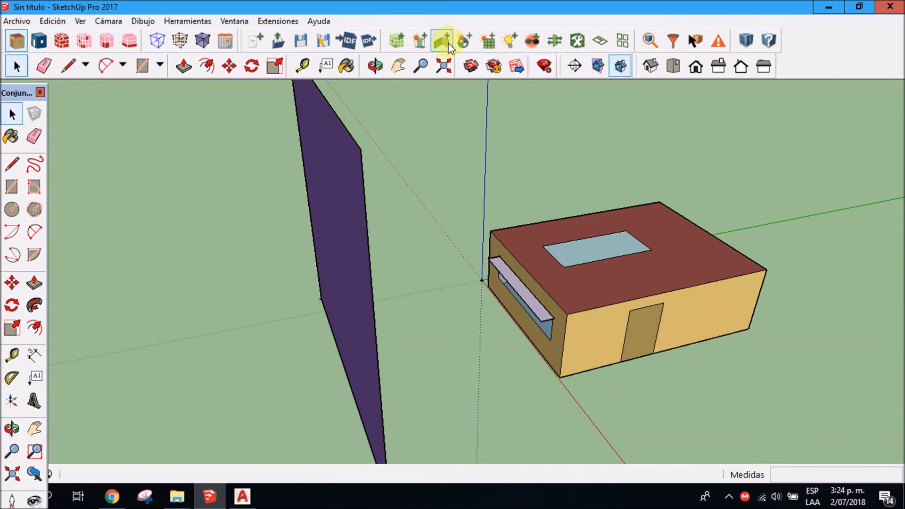
pyautogui.doubleClick(652, 293)
pyautogui.click(668, 259)
pyautogui.rightClick(669, 259)
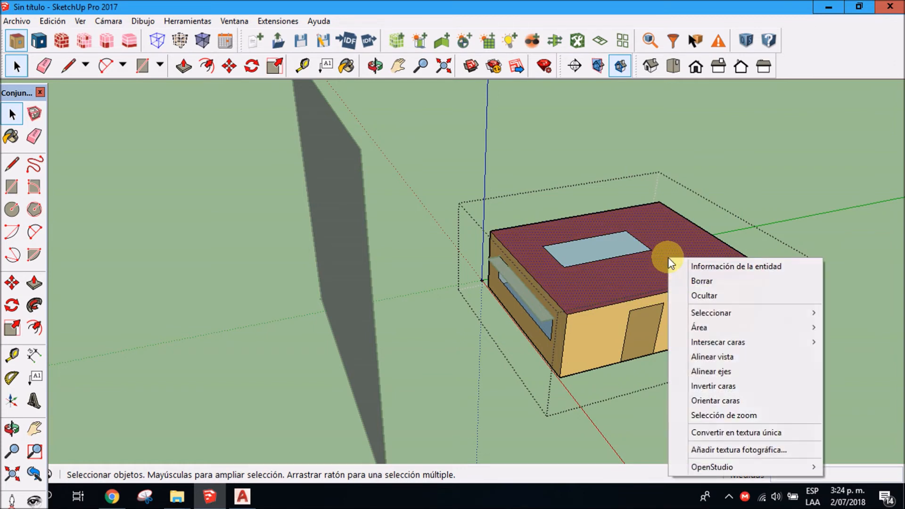
pyautogui.click(706, 297)
pyautogui.press('o')
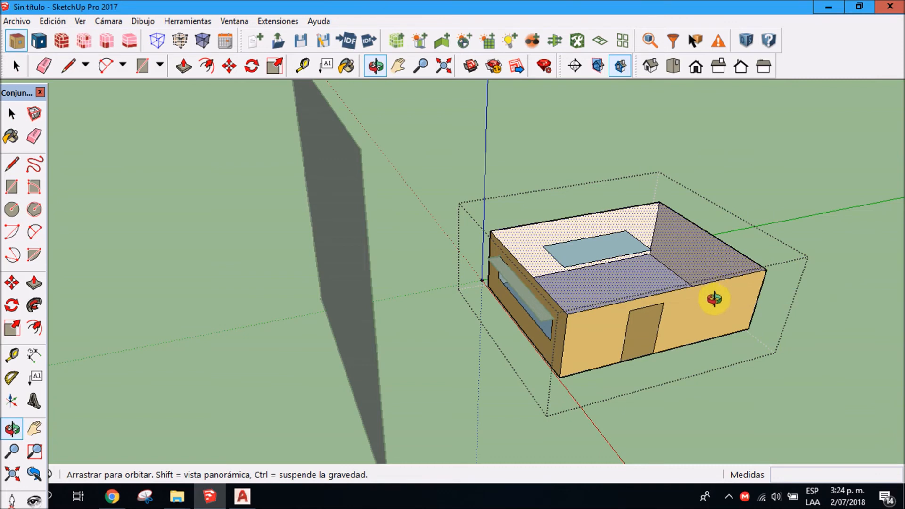
pyautogui.moveTo(774, 240); pyautogui.dragTo(769, 273)
pyautogui.press('space')
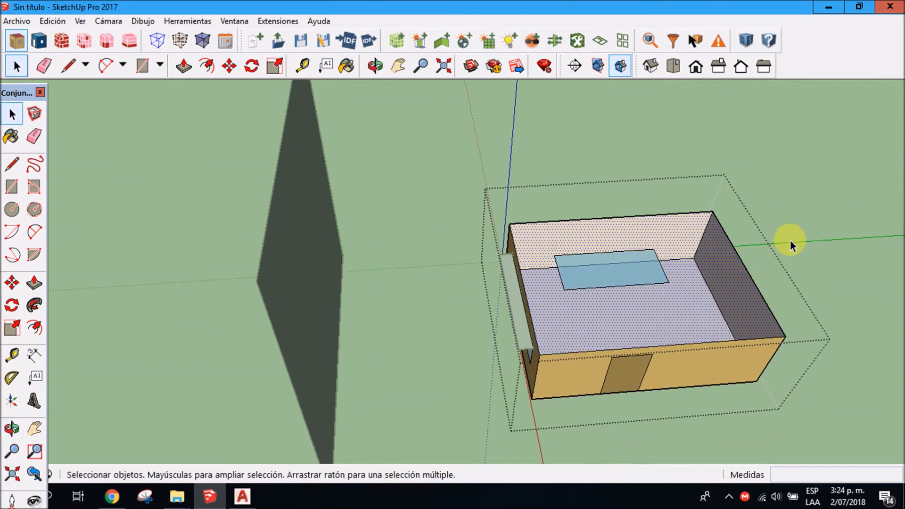
pyautogui.click(547, 178)
pyautogui.click(541, 323)
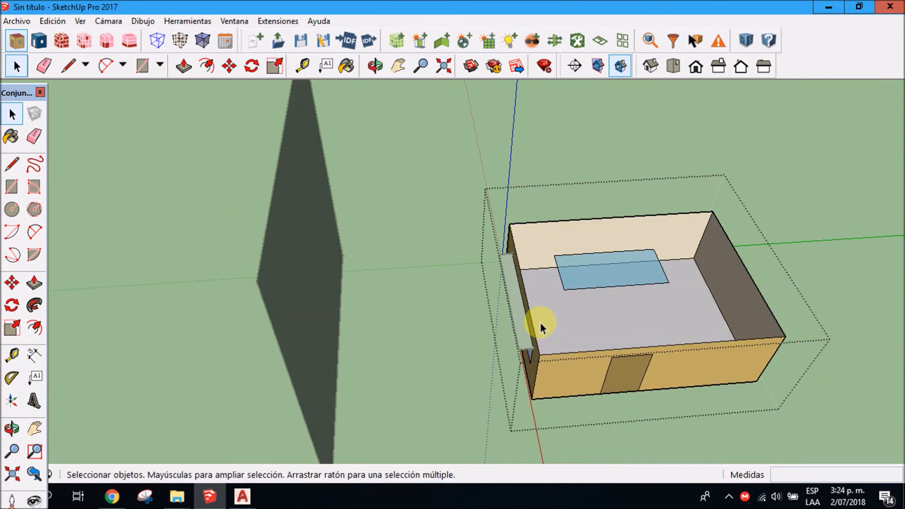
# Insert an interior partition group at the base of the wall opposite the window and draw a rectangle of about 5.99 by 3.29 m in it.
pyautogui.click(443, 41)
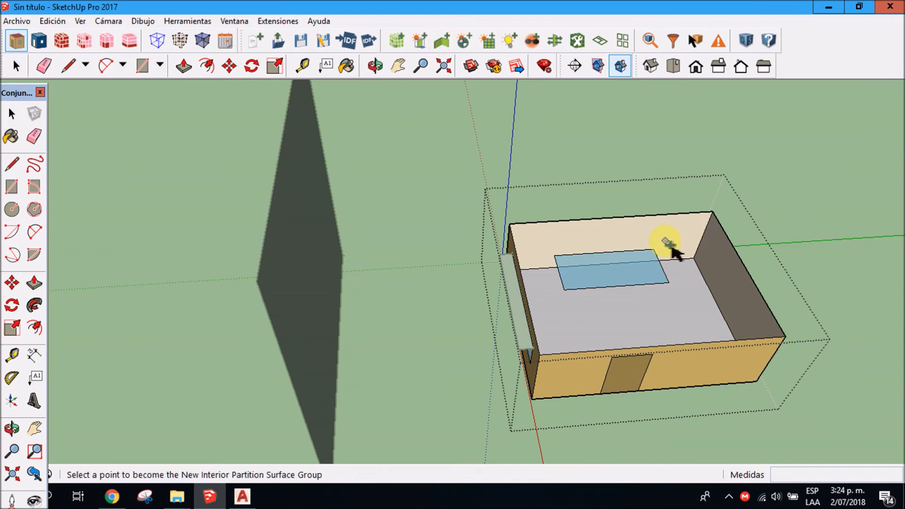
pyautogui.click(714, 300)
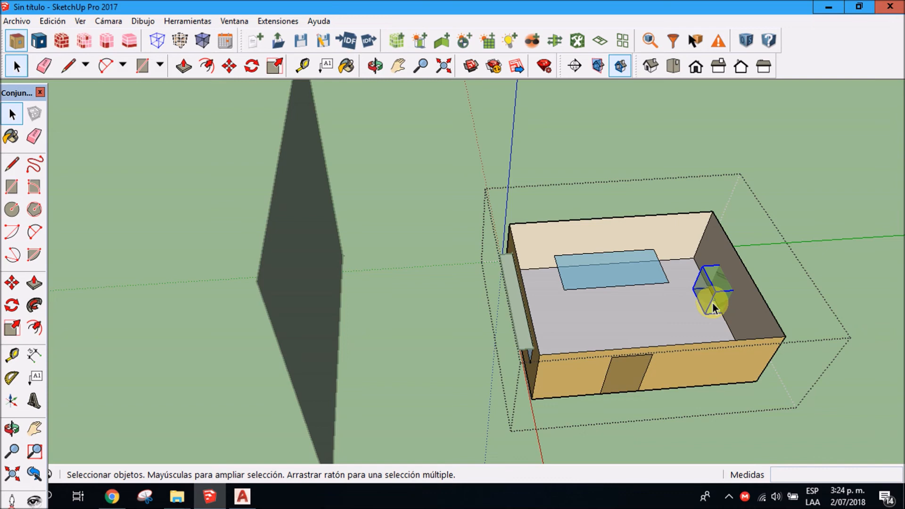
pyautogui.doubleClick(714, 304)
pyautogui.press('r')
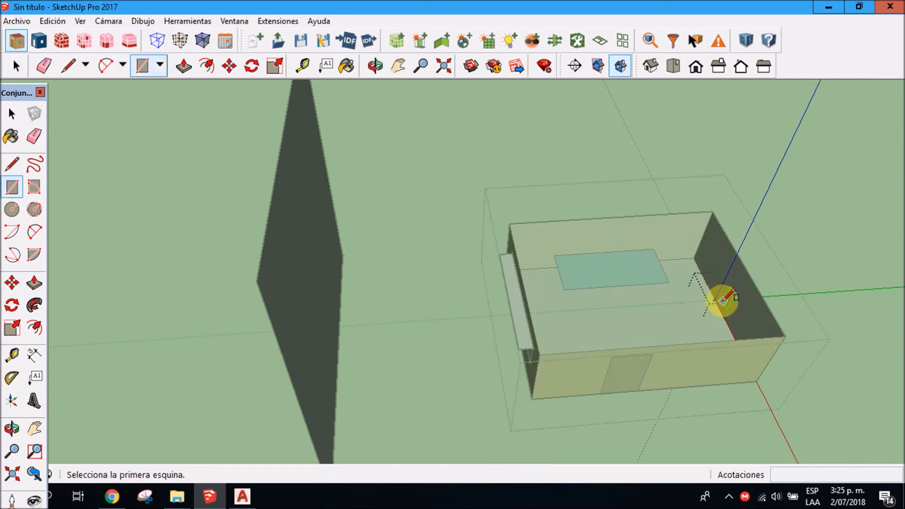
pyautogui.click(715, 300)
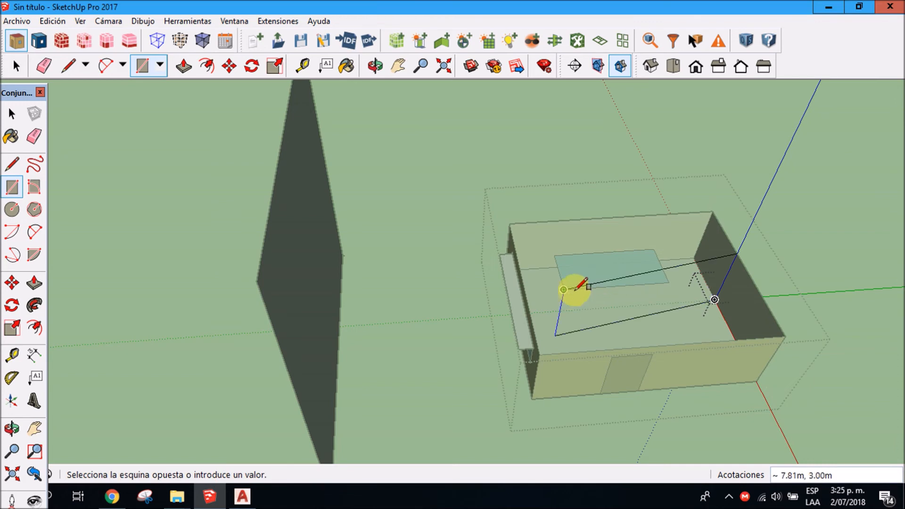
pyautogui.click(608, 286)
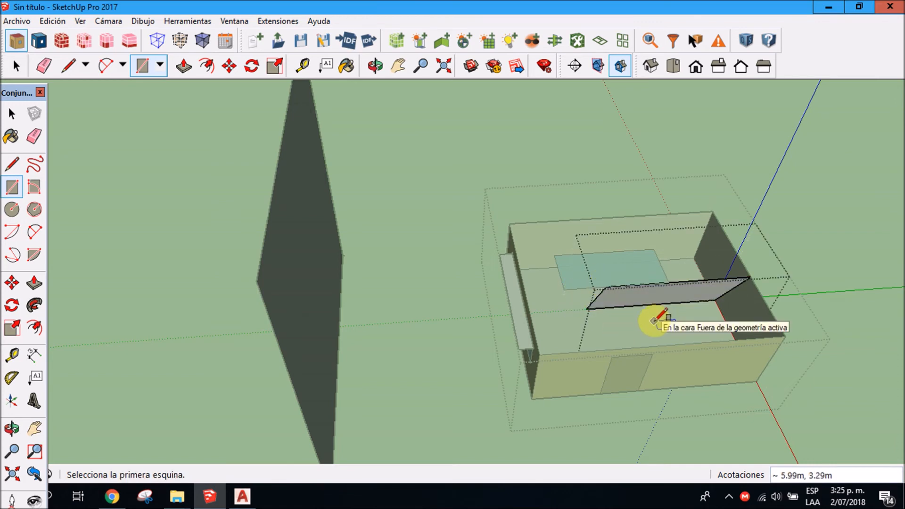
# Close the interior partition group and delete it from the space.
pyautogui.press('o')
pyautogui.moveTo(649, 314); pyautogui.dragTo(751, 246)
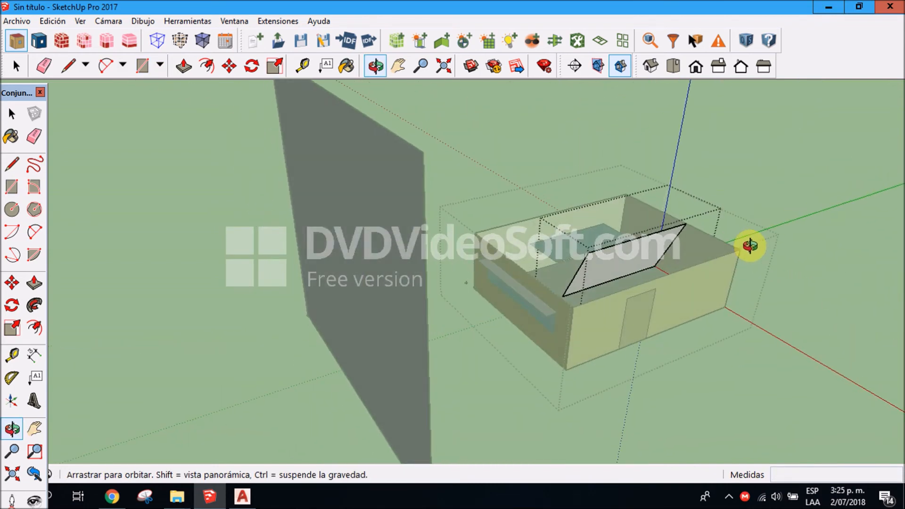
pyautogui.scroll(2, 751, 246)
pyautogui.press('space')
pyautogui.press('Escape')
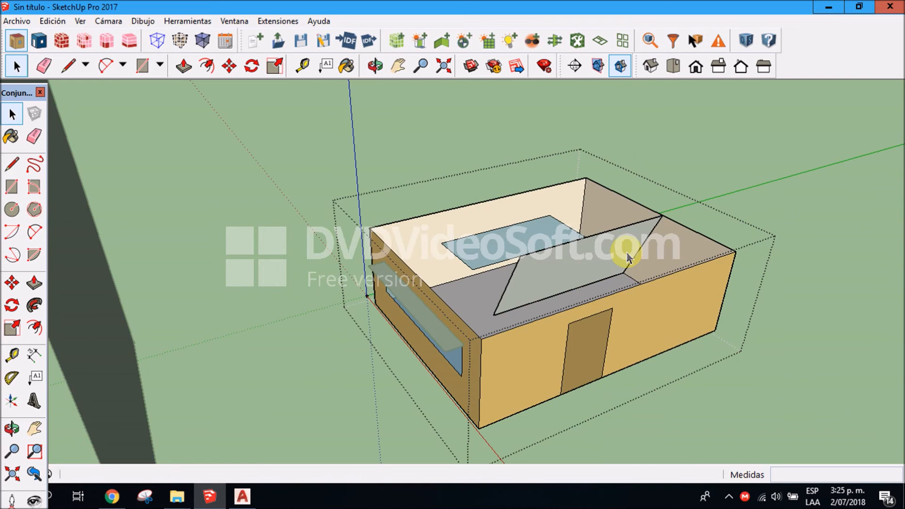
pyautogui.click(583, 257)
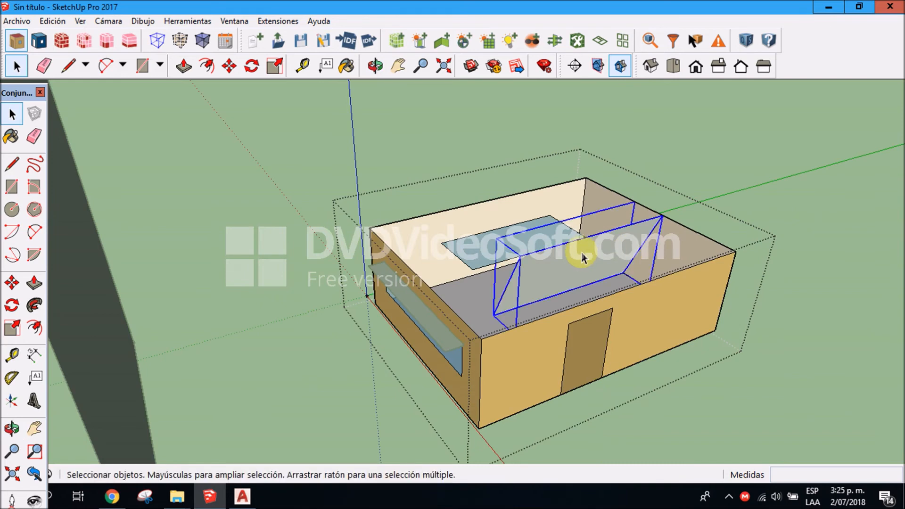
pyautogui.press('Delete')
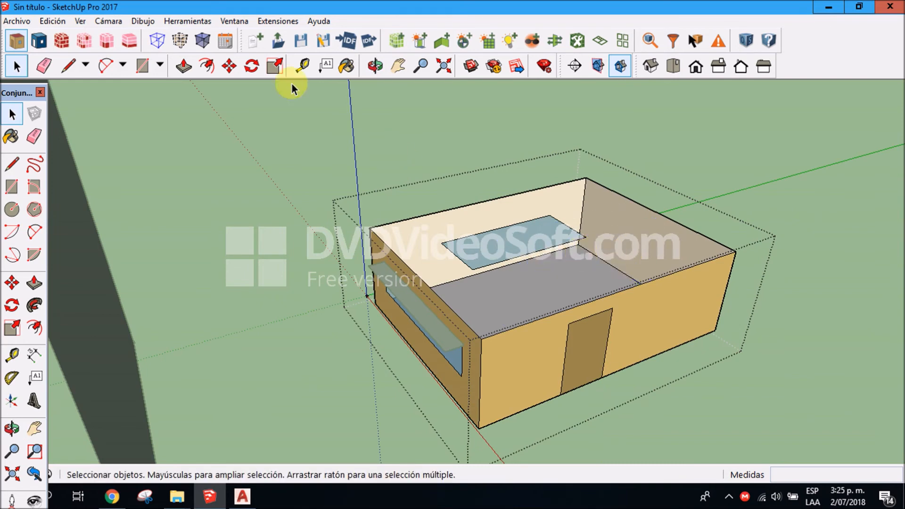
# Insert an interior partition group at the base of the wall opposite the window, draw a vertical partition of about 5.84 by 3.00 m, and close the group.
pyautogui.click(440, 43)
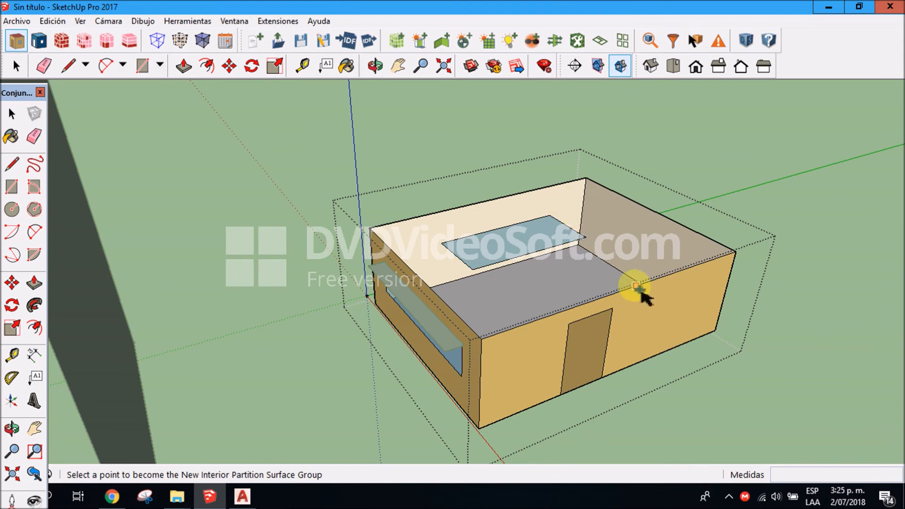
pyautogui.click(617, 267)
pyautogui.press('r')
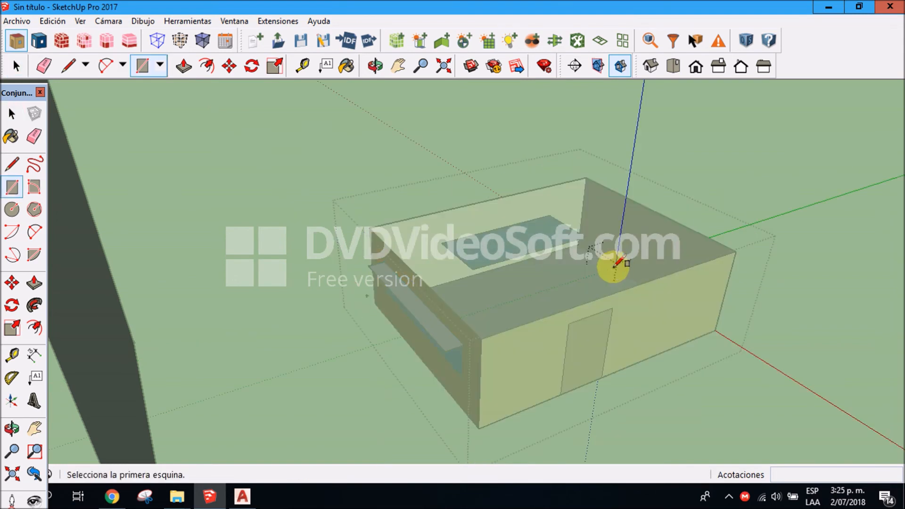
pyautogui.click(615, 268)
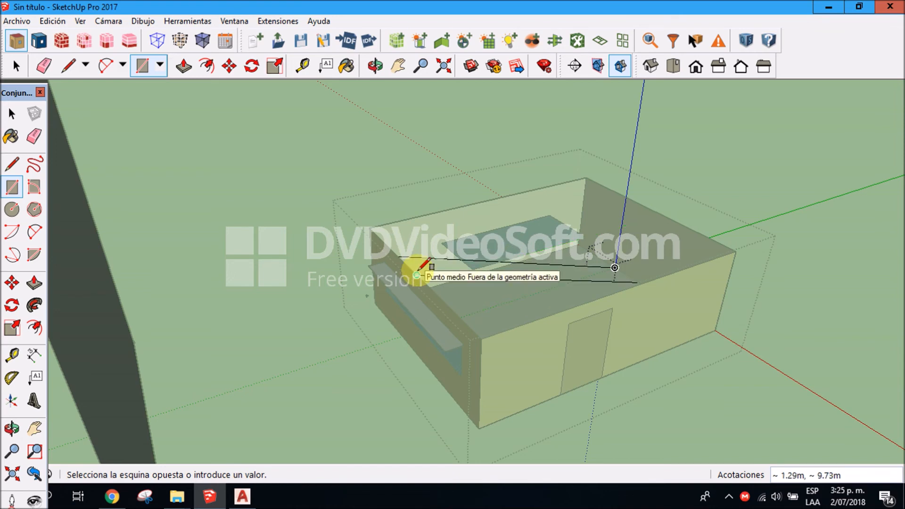
pyautogui.press('Up')
pyautogui.press('Right')
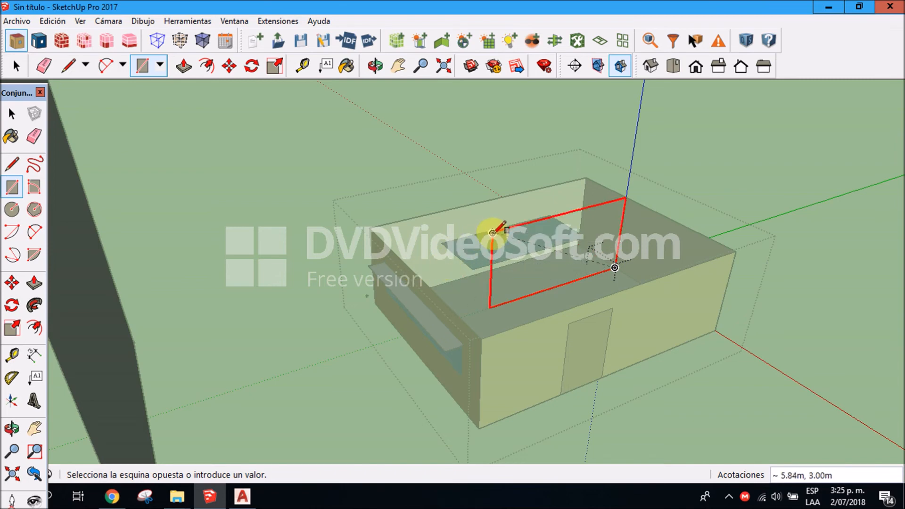
pyautogui.click(493, 232)
pyautogui.press('space')
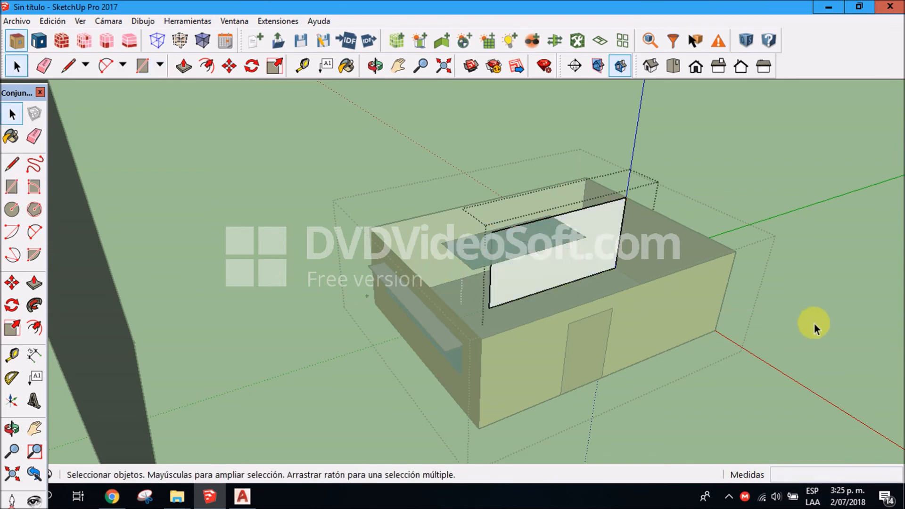
pyautogui.click(808, 297)
pyautogui.press('p')
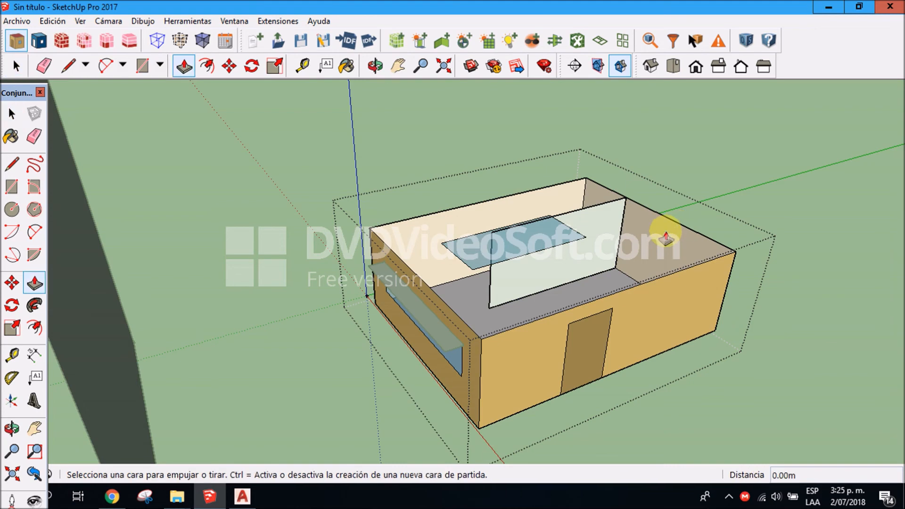
pyautogui.press('space')
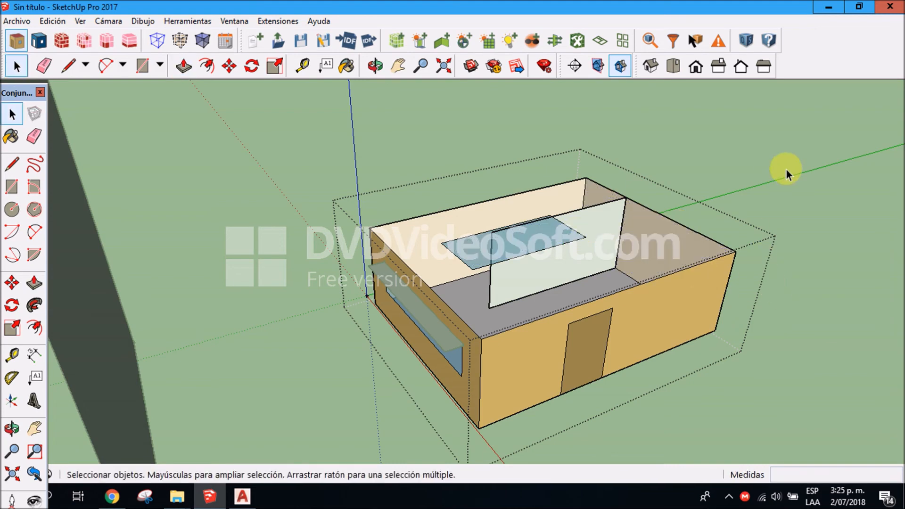
# Unhide the roof surface and close the building's space.
pyautogui.press('o')
pyautogui.moveTo(518, 211); pyautogui.dragTo(801, 236)
pyautogui.moveTo(277, 254); pyautogui.dragTo(361, 236)
pyautogui.scroll(-6, 361, 236)
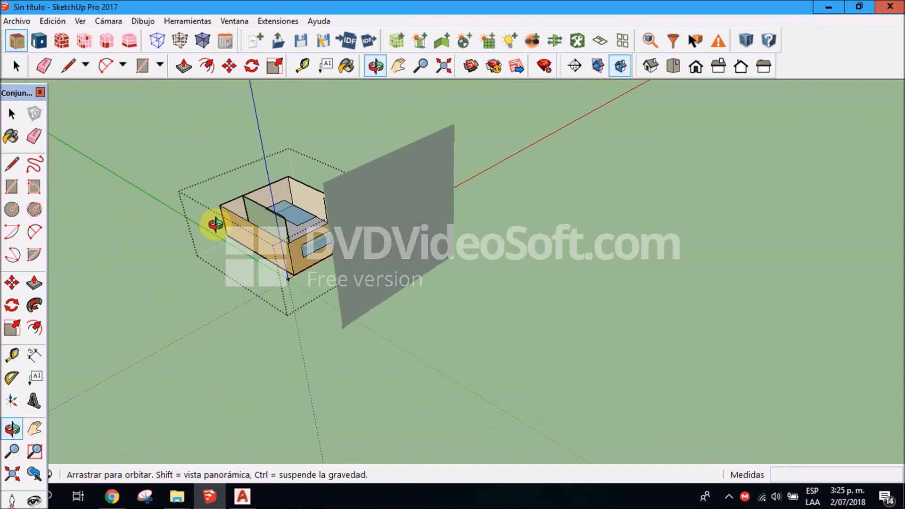
pyautogui.scroll(3, 215, 225)
pyautogui.click(53, 21)
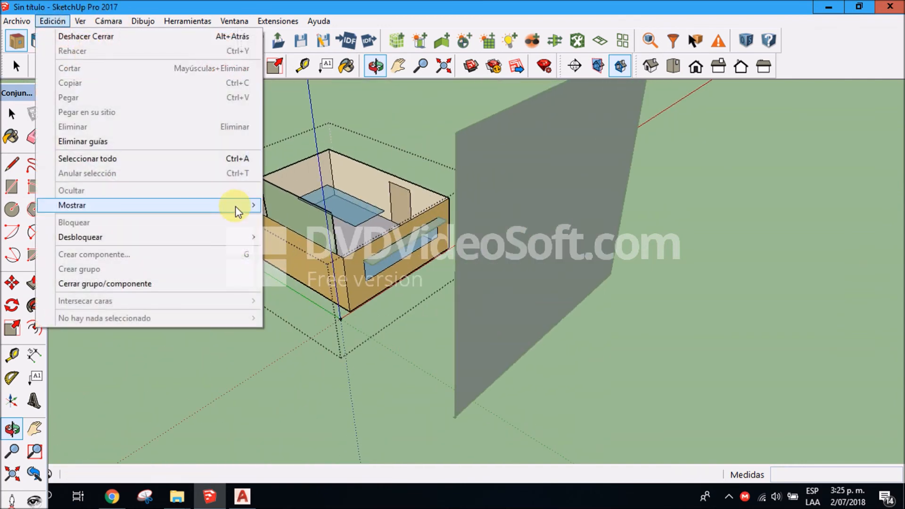
pyautogui.moveTo(154, 207)
pyautogui.click(294, 220)
pyautogui.press('space')
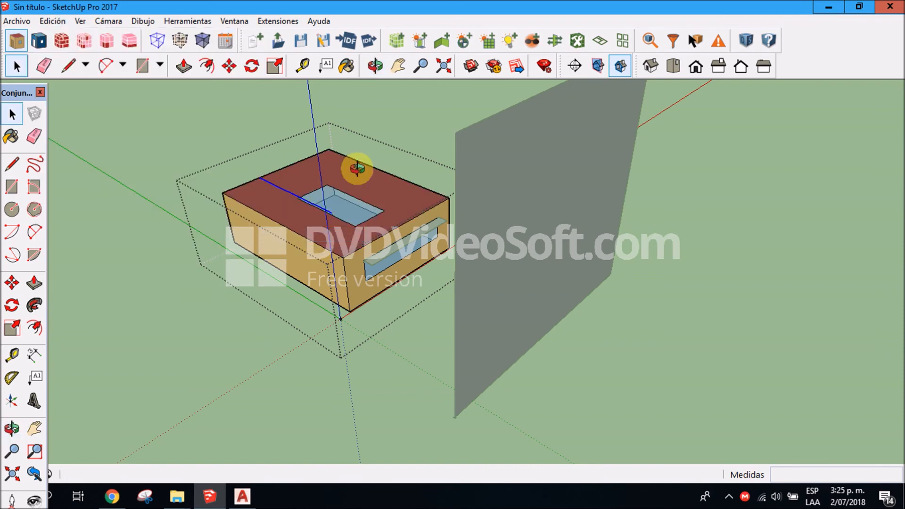
pyautogui.click(409, 114)
pyautogui.press('p')
# Insert a new space group at the base of the door wall, beside the door, and open it for editing.
pyautogui.press('o')
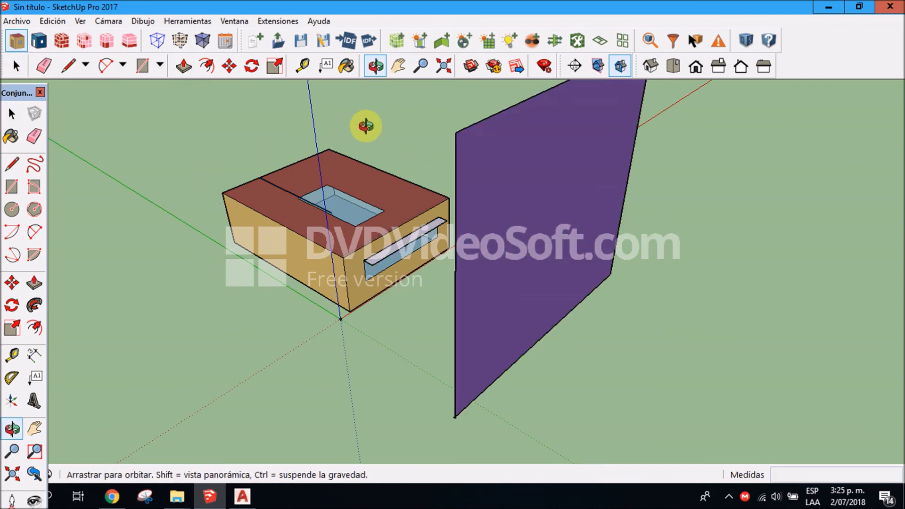
pyautogui.scroll(5, 369, 160)
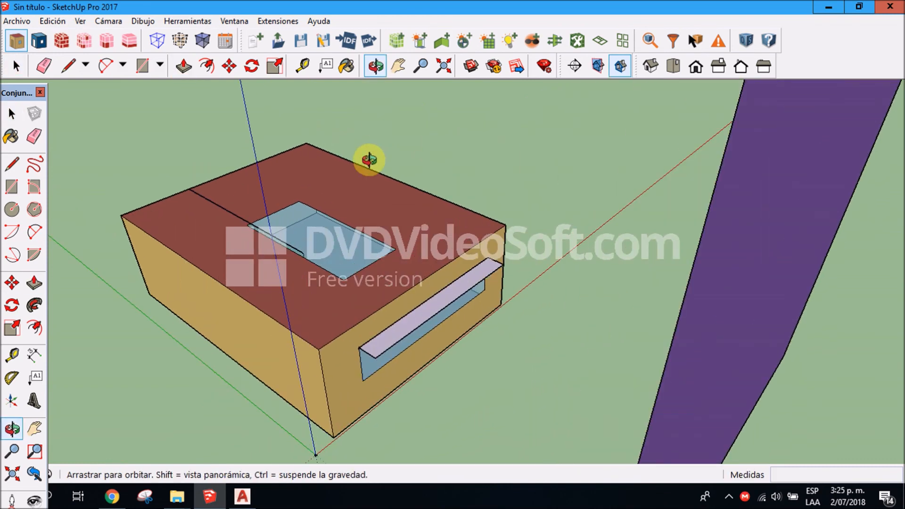
pyautogui.scroll(-3, 369, 160)
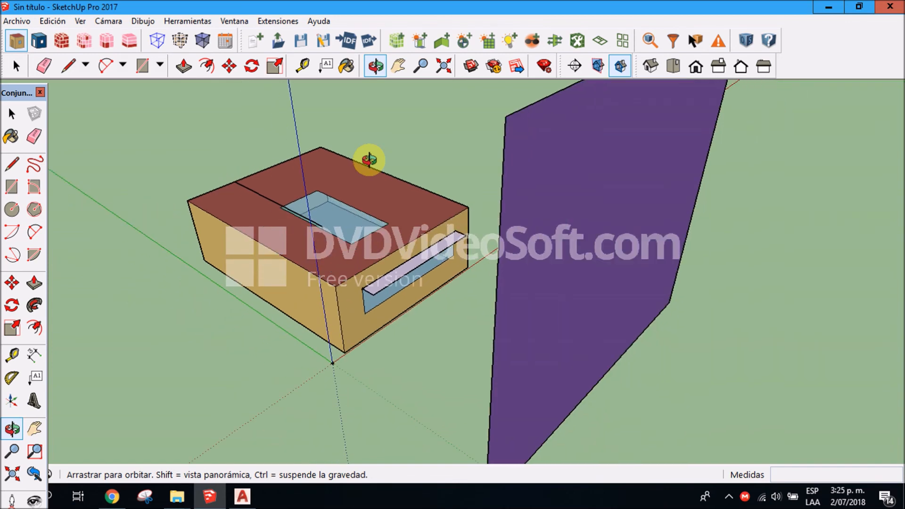
pyautogui.scroll(-1, 369, 160)
pyautogui.moveTo(516, 174); pyautogui.dragTo(419, 179)
pyautogui.scroll(-3, 603, 185)
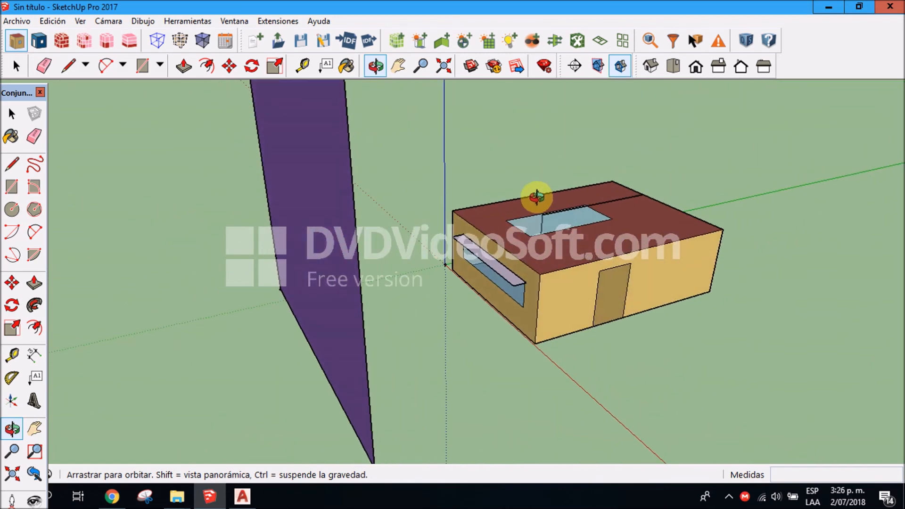
pyautogui.scroll(-2, 536, 197)
pyautogui.scroll(2, 536, 197)
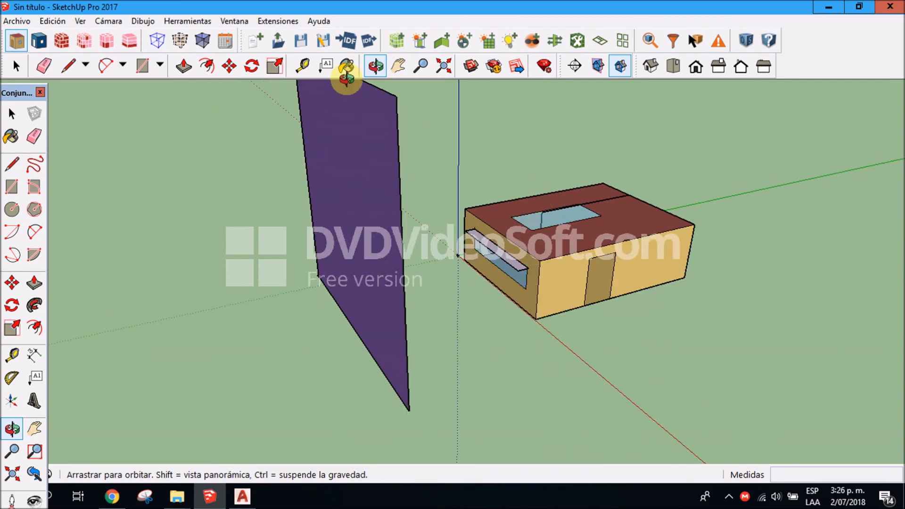
pyautogui.click(400, 39)
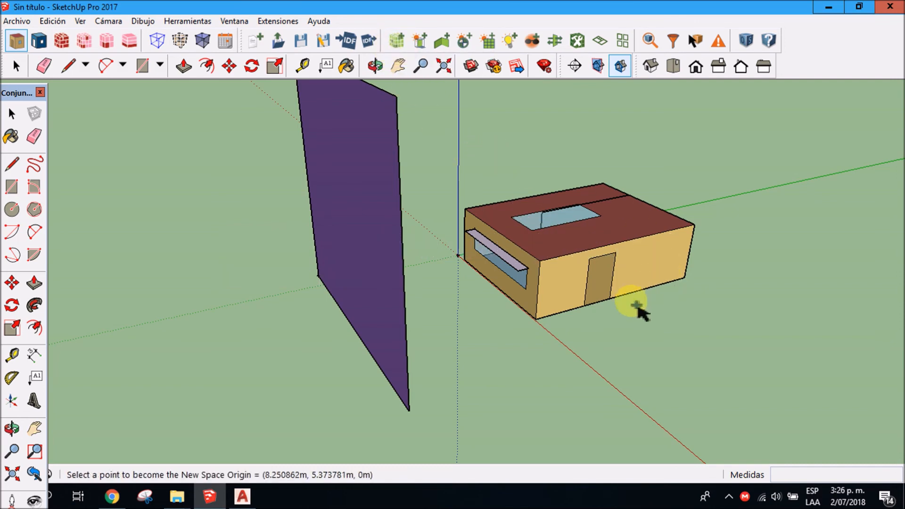
pyautogui.click(633, 293)
pyautogui.doubleClick(638, 284)
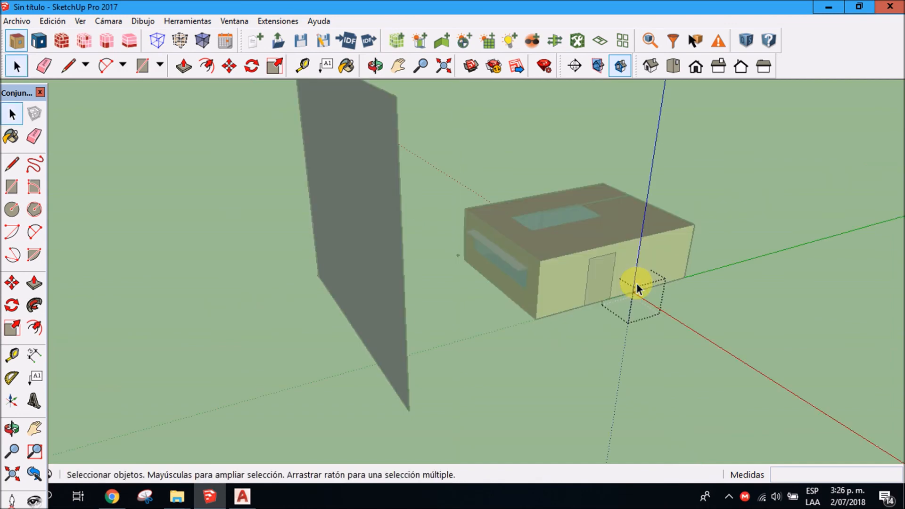
# Draw a rectangular floor outline for the new space from its origin at the base of the door wall.
pyautogui.press('r')
pyautogui.click(633, 291)
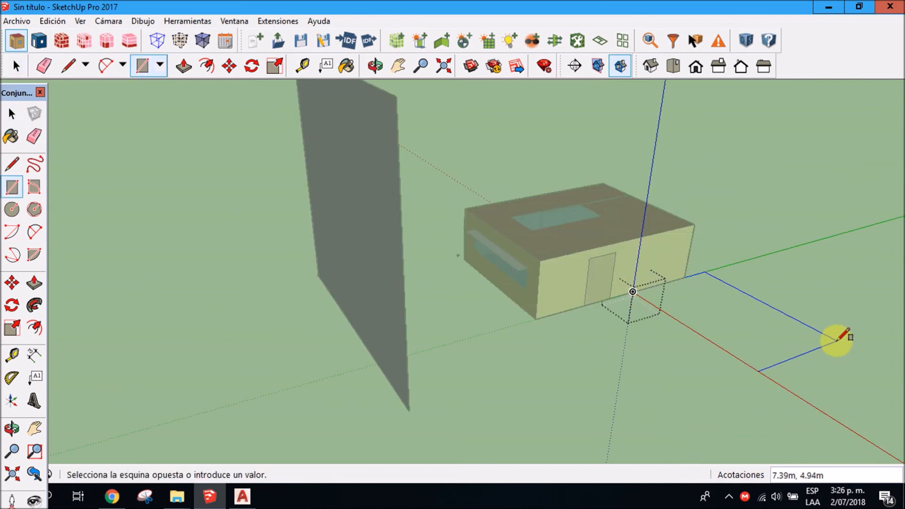
pyautogui.click(890, 289)
# Extrude the floor rectangle 5 m upward and close the new space.
pyautogui.press('p')
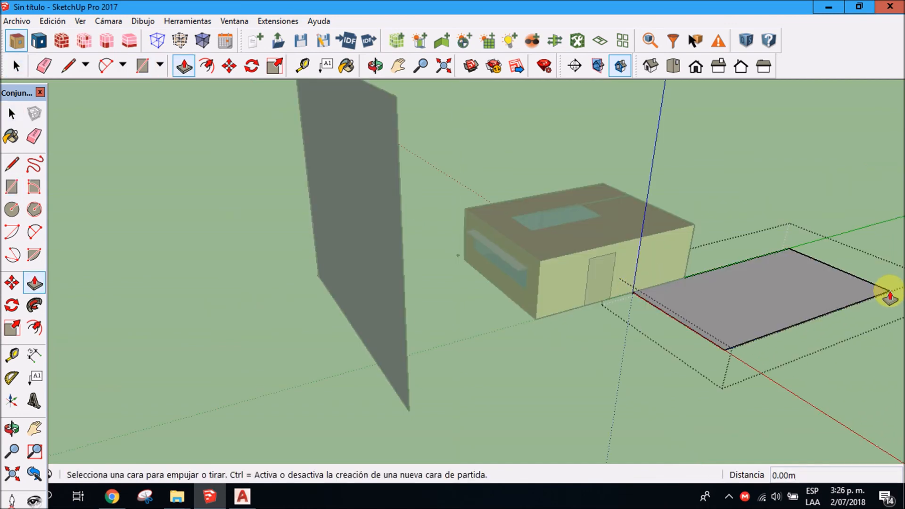
pyautogui.click(785, 279)
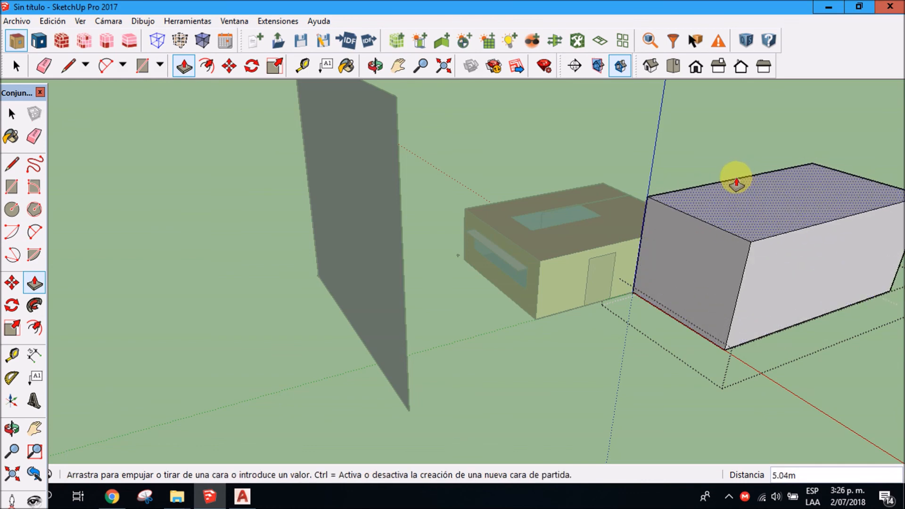
pyautogui.write('5')
pyautogui.press('Return')
pyautogui.press('space')
pyautogui.click(714, 147)
# Draw a rectangle of about 2.09 by 5.18 m on the closed new space's long wall facing the first building, and delete it.
pyautogui.press('o')
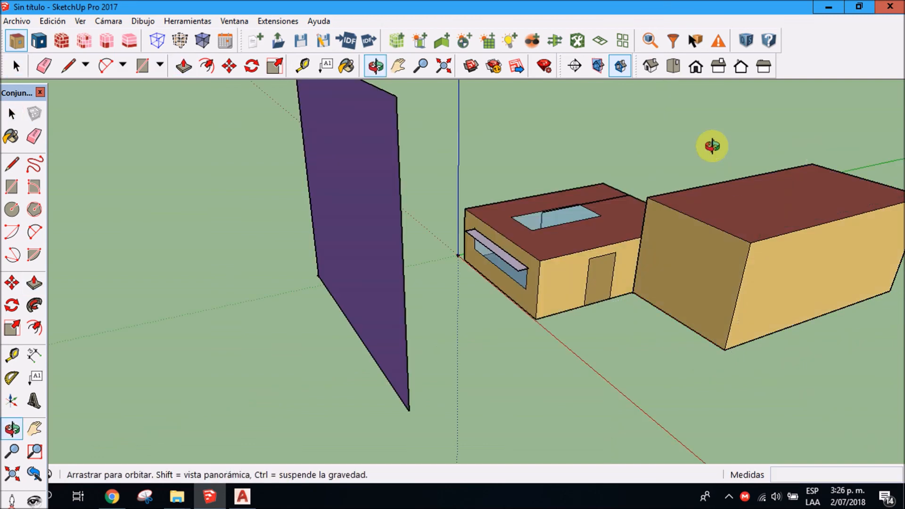
pyautogui.moveTo(687, 312); pyautogui.dragTo(590, 321)
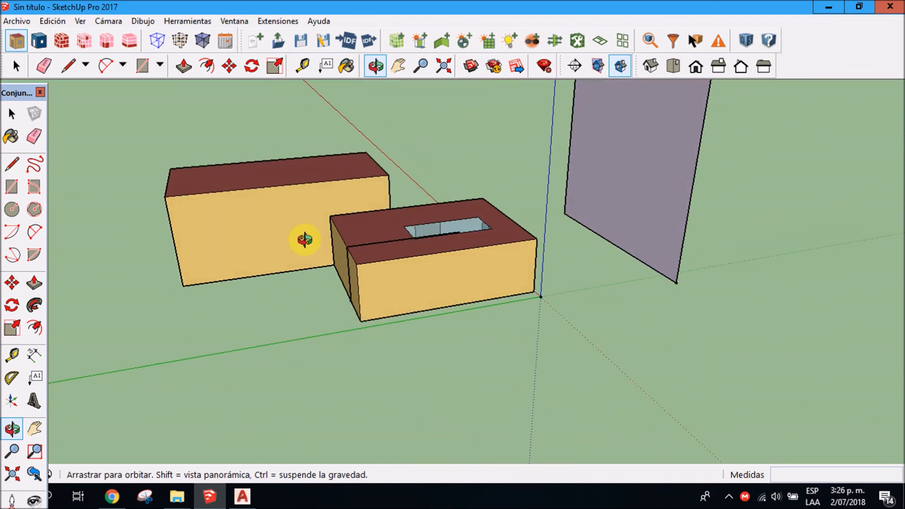
pyautogui.press('r')
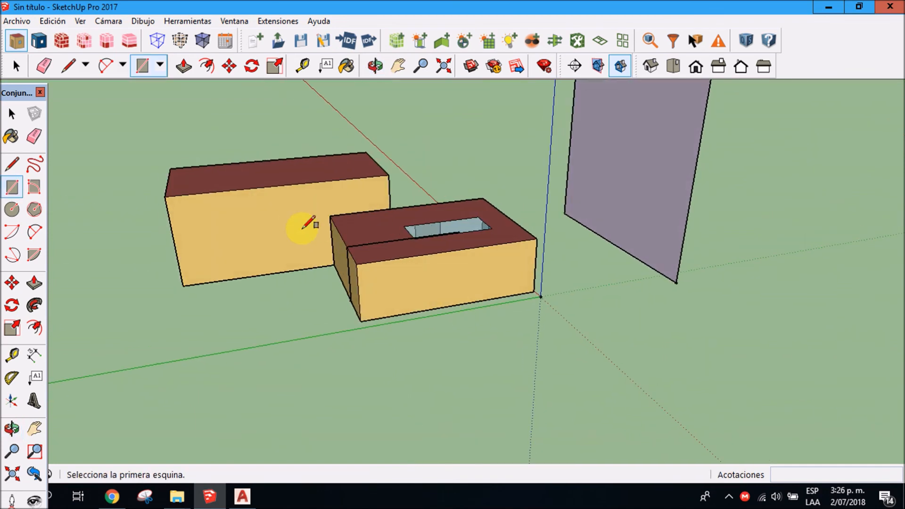
pyautogui.click(198, 225)
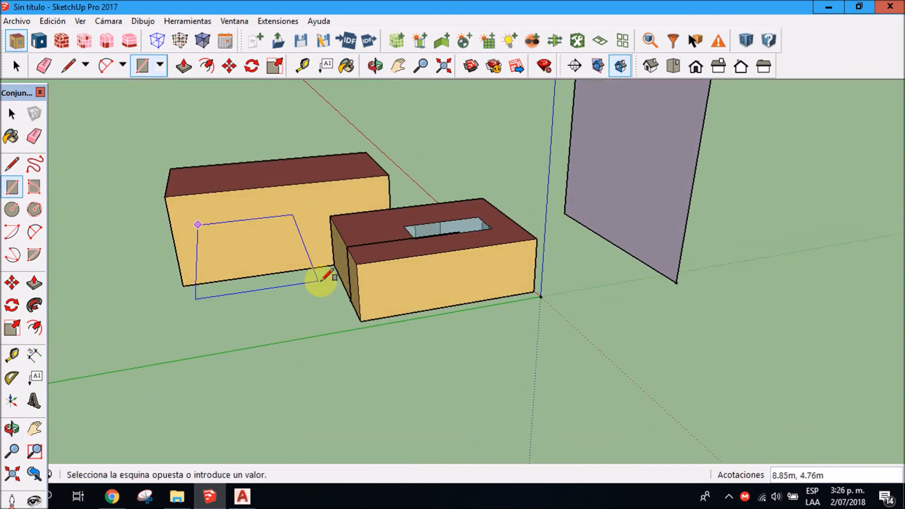
pyautogui.click(302, 248)
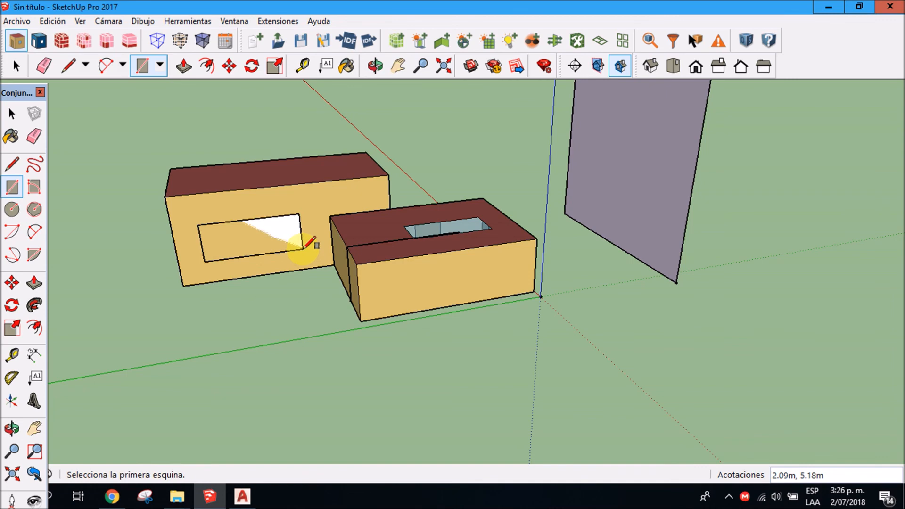
pyautogui.press('space')
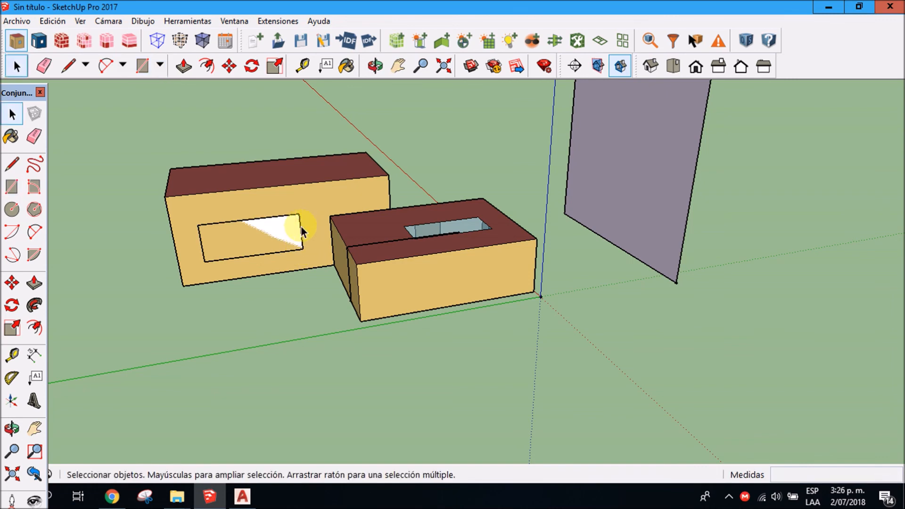
pyautogui.click(282, 225)
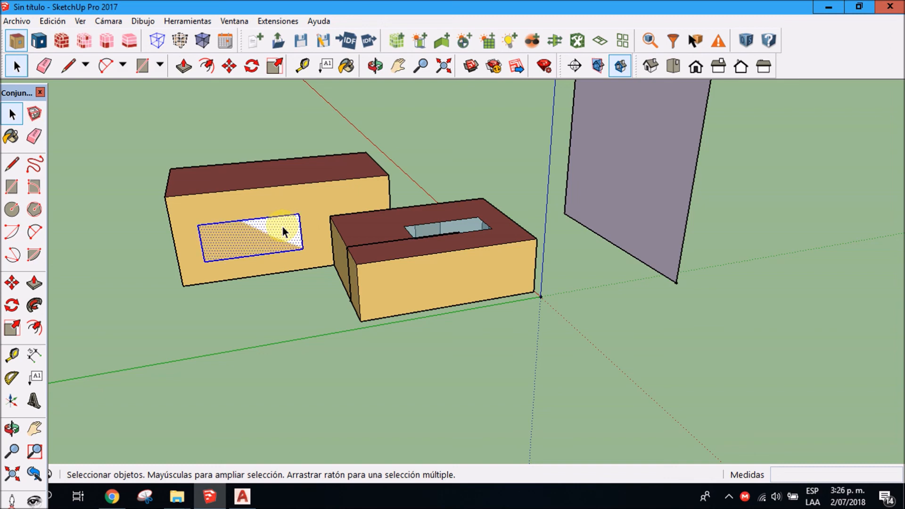
pyautogui.press('Delete')
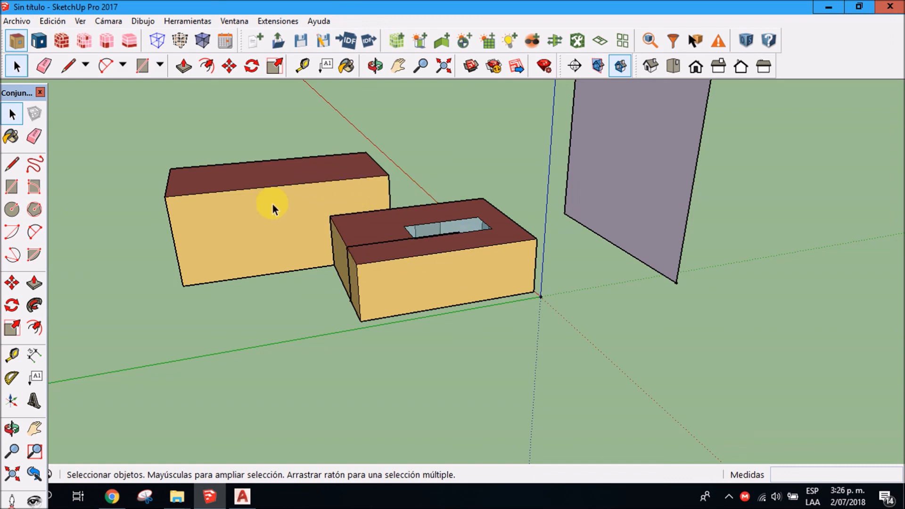
# Open the taller space for editing, draw a window rectangle on its long wall facing the first building, and close the space.
pyautogui.doubleClick(307, 221)
pyautogui.press('r')
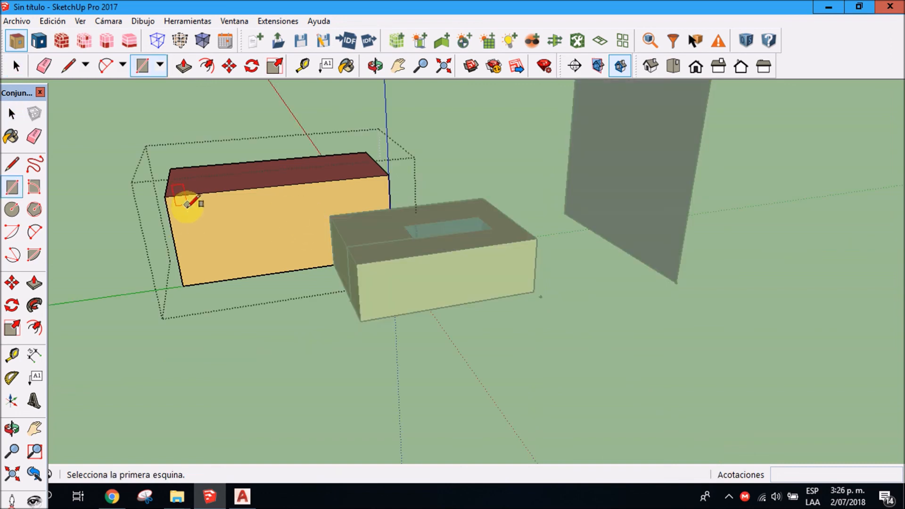
pyautogui.click(192, 222)
pyautogui.click(307, 239)
pyautogui.press('space')
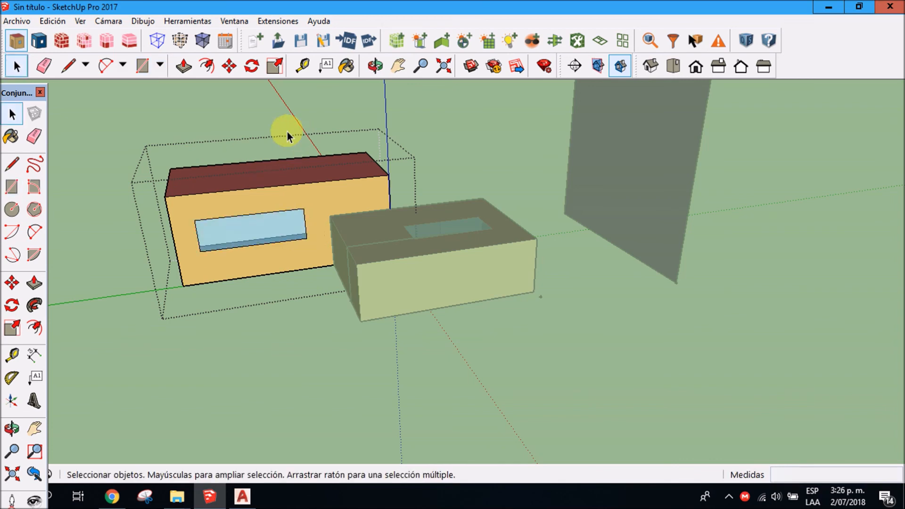
pyautogui.click(285, 131)
pyautogui.press('o')
pyautogui.moveTo(434, 212); pyautogui.dragTo(582, 251)
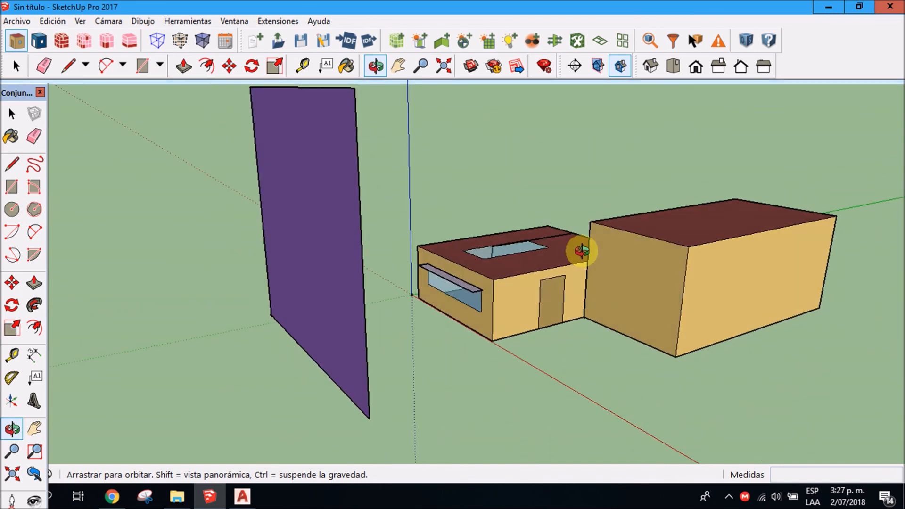